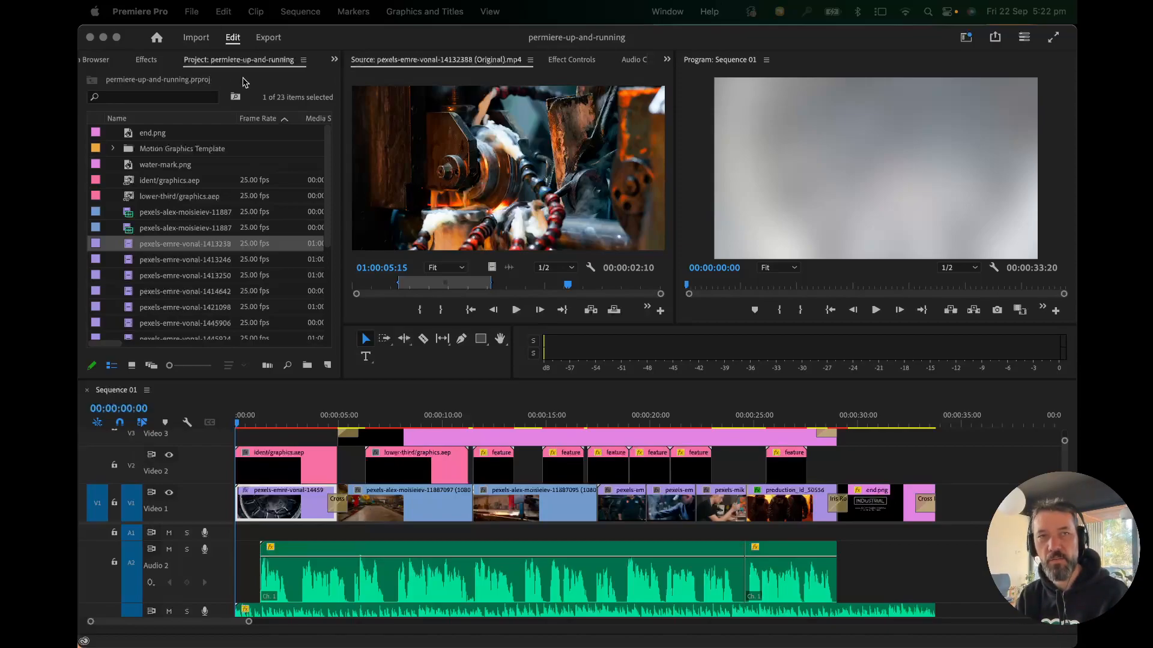
- Close the permiere-up-and-running project and bring the home window fully into view
{"action": "left_click", "coordinate": [193, 13]}
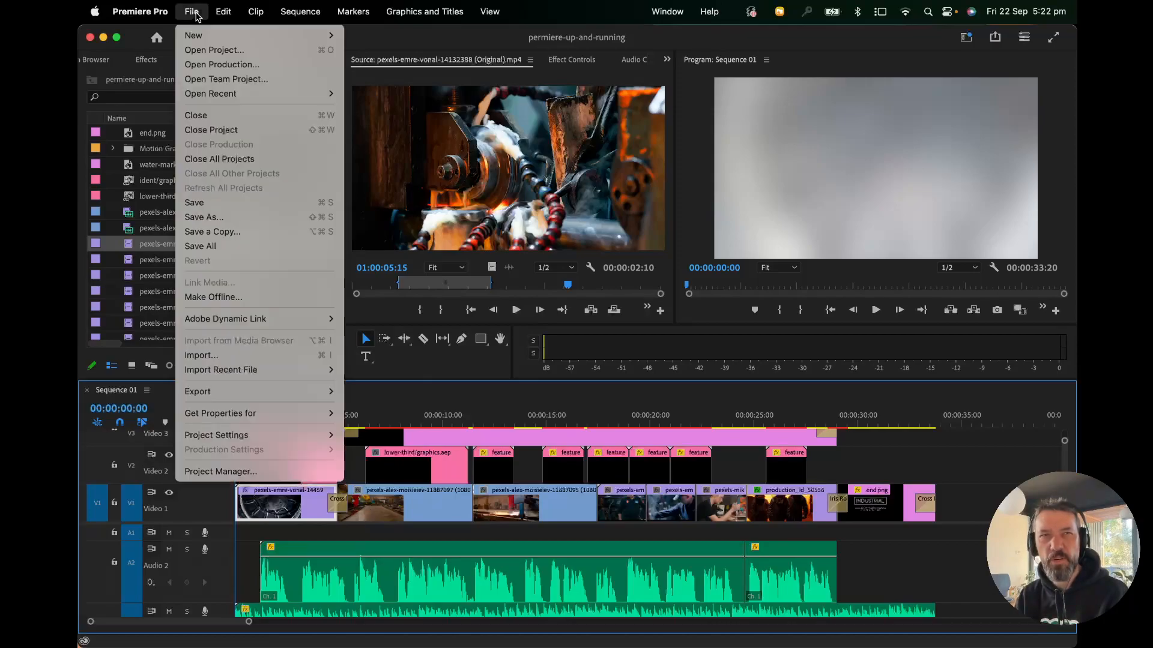
{"action": "left_click", "coordinate": [221, 131]}
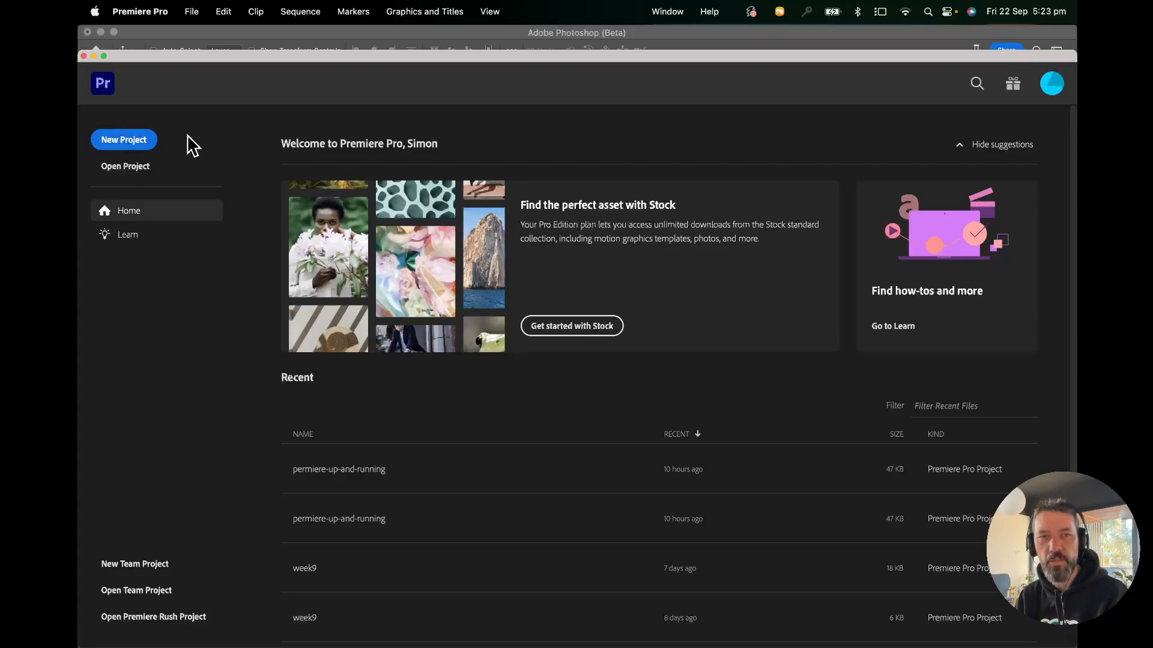
{"action": "left_click_drag", "start_coordinate": [213, 57], "coordinate": [207, 34]}
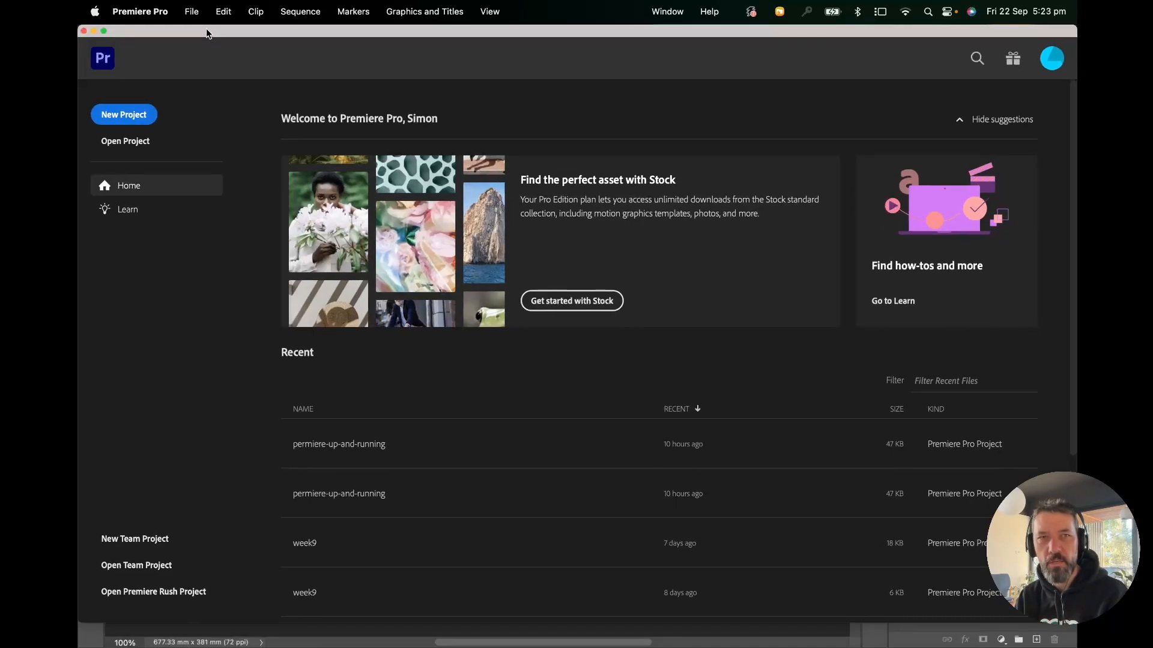
- Start a new project and name it Corp-Vid-01
{"action": "left_click", "coordinate": [192, 11]}
{"action": "mouse_move", "coordinate": [270, 36]}
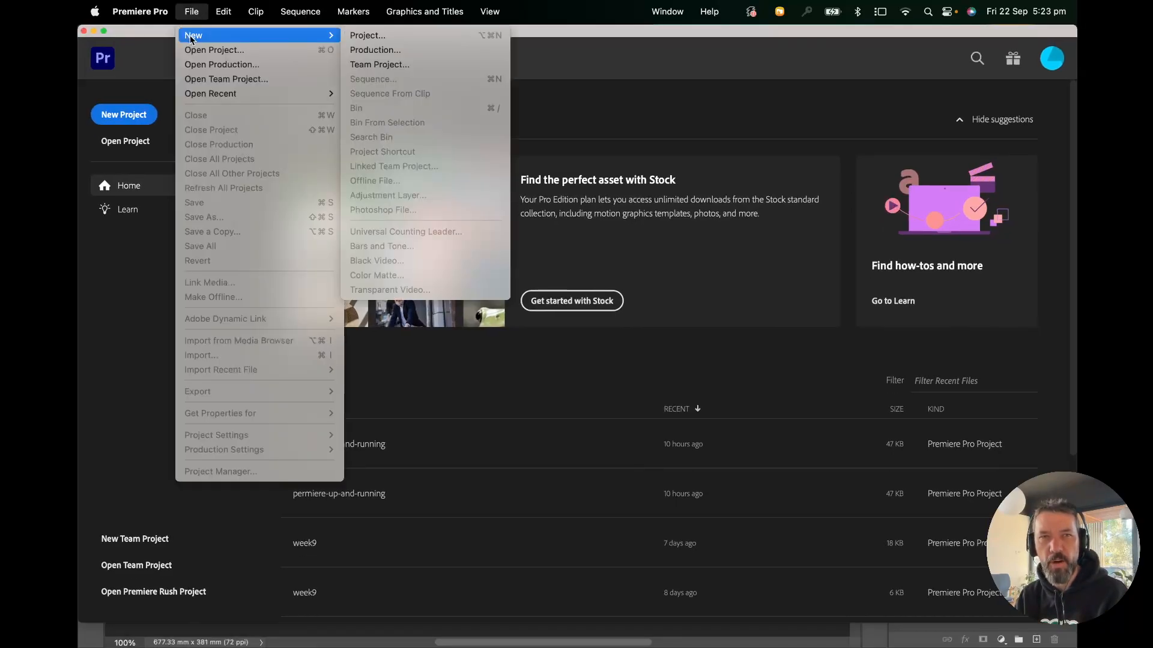
{"action": "left_click", "coordinate": [419, 38]}
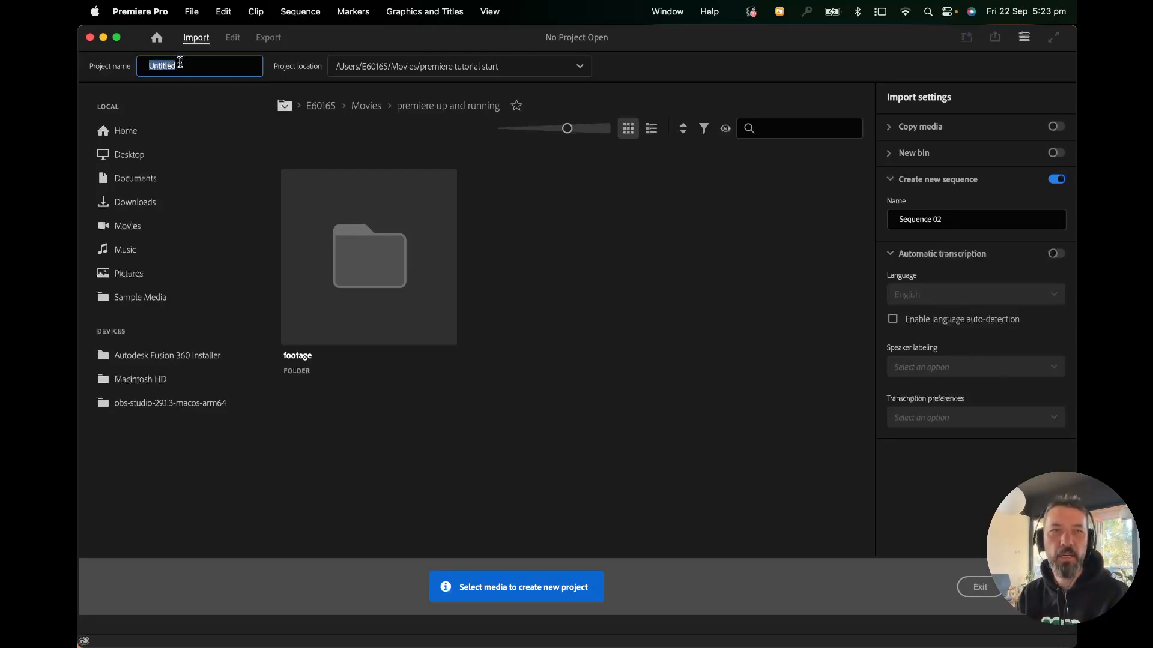
{"action": "type", "text": "Corpo"}
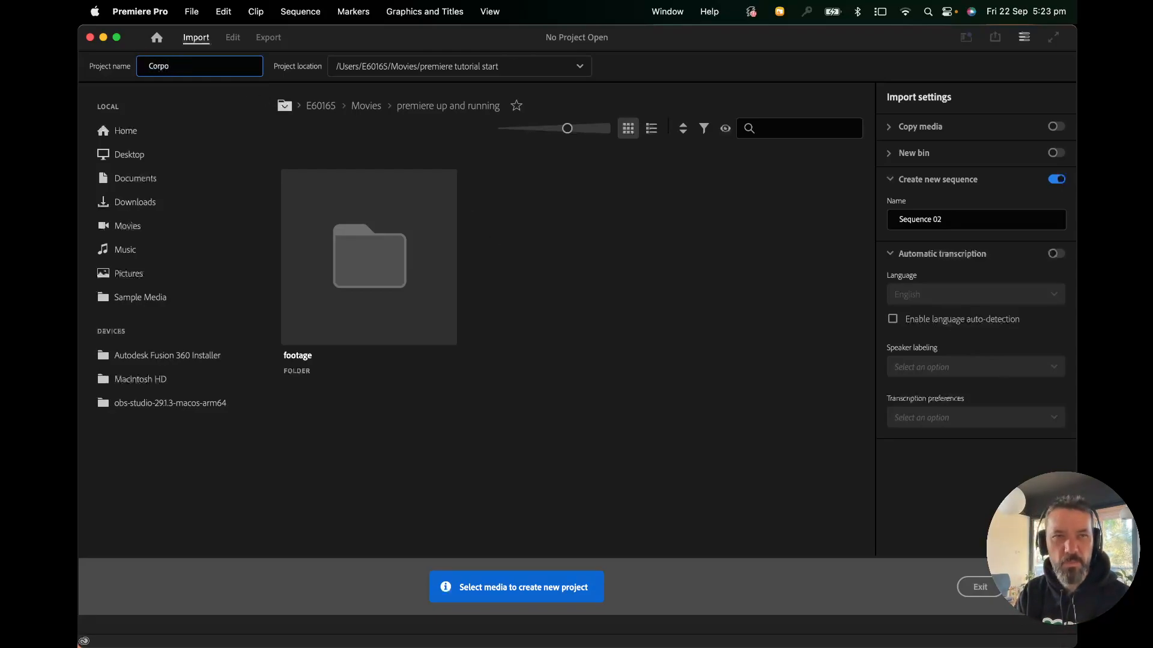
{"action": "key", "text": "BackSpace"}
{"action": "type", "text": "-Vid-01"}
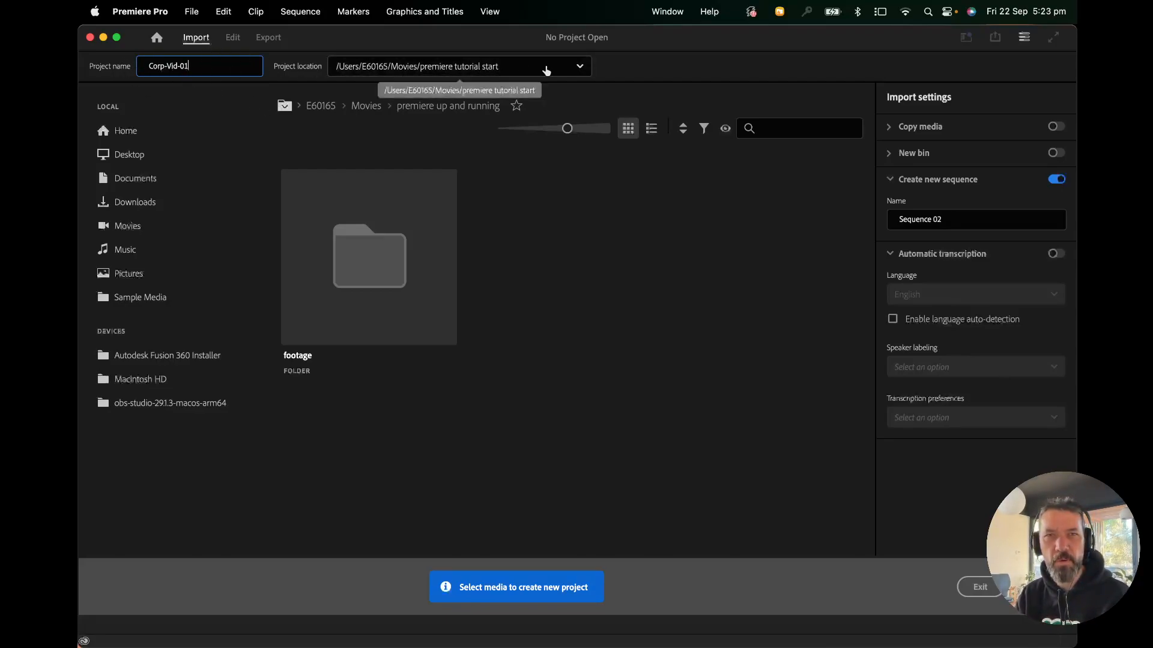
- Choose the premiere tutorial start folder inside Movies as the project location
{"action": "left_click", "coordinate": [580, 66]}
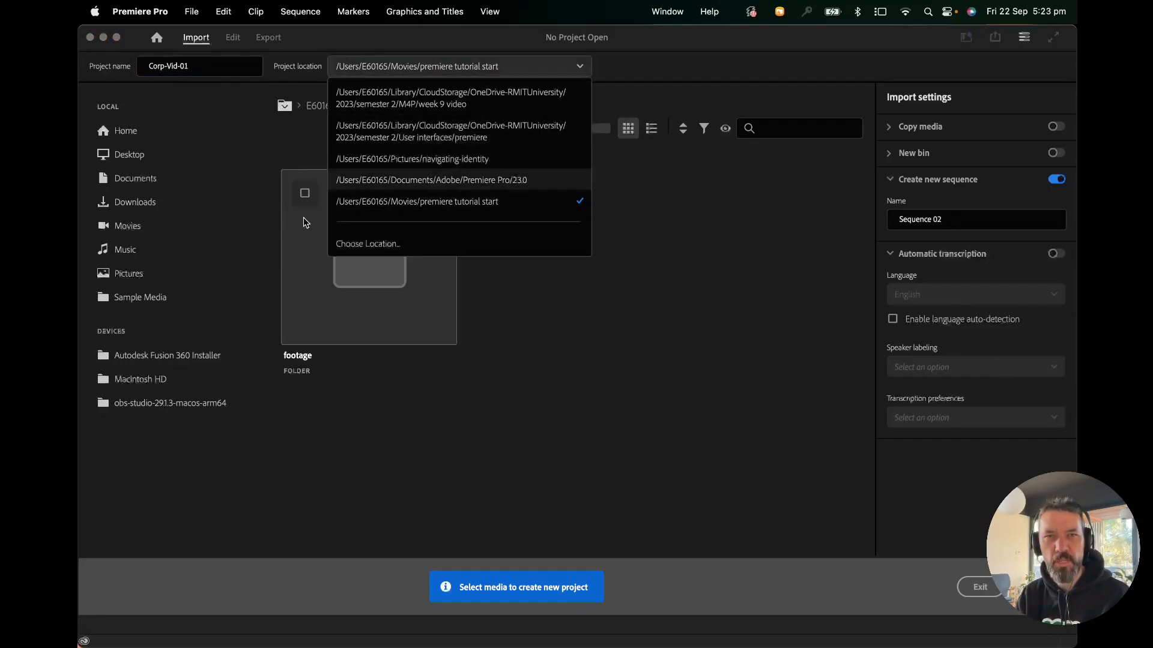
{"action": "left_click", "coordinate": [382, 244]}
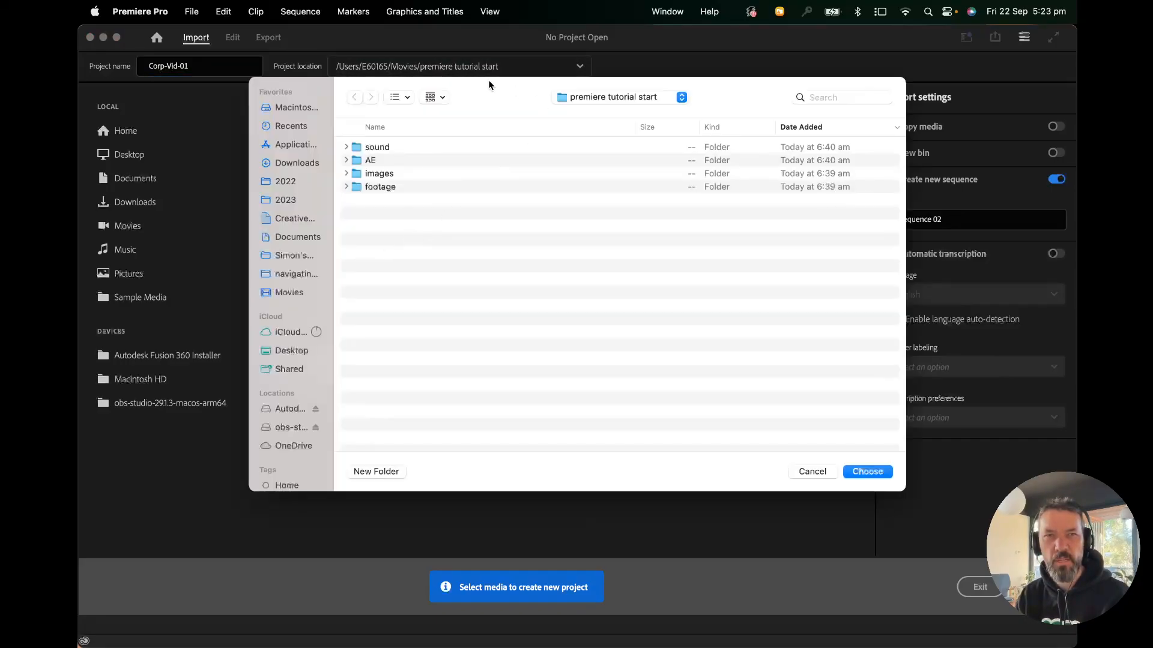
{"action": "left_click", "coordinate": [602, 97]}
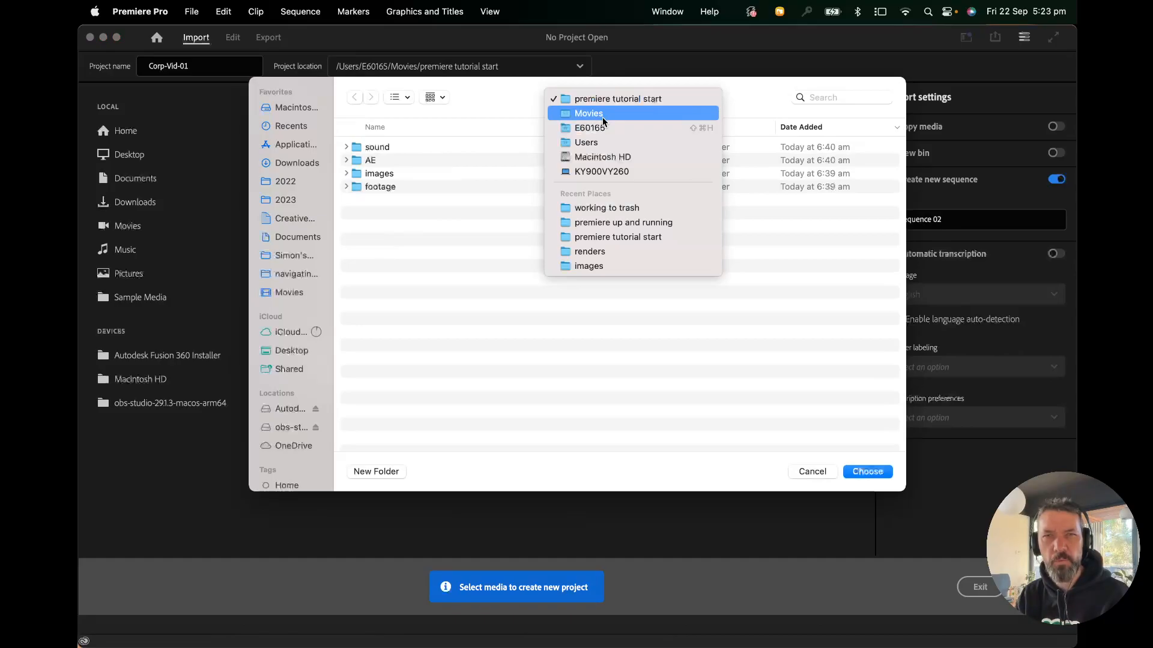
{"action": "left_click", "coordinate": [603, 116]}
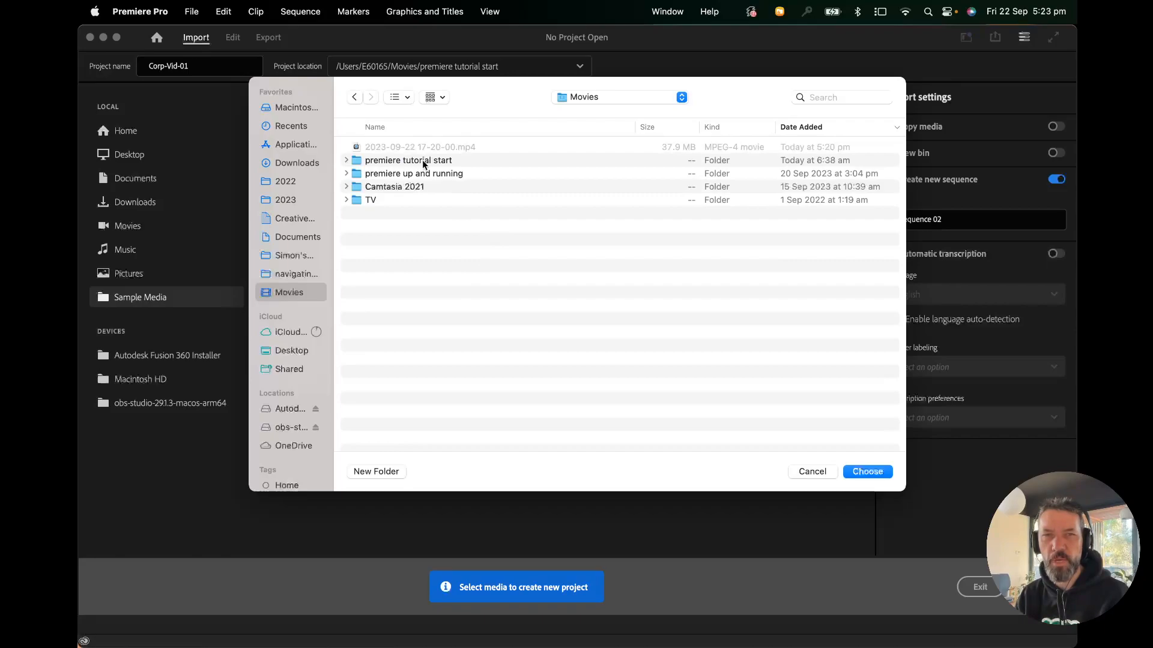
{"action": "left_click", "coordinate": [403, 161]}
{"action": "double_click", "coordinate": [403, 161]}
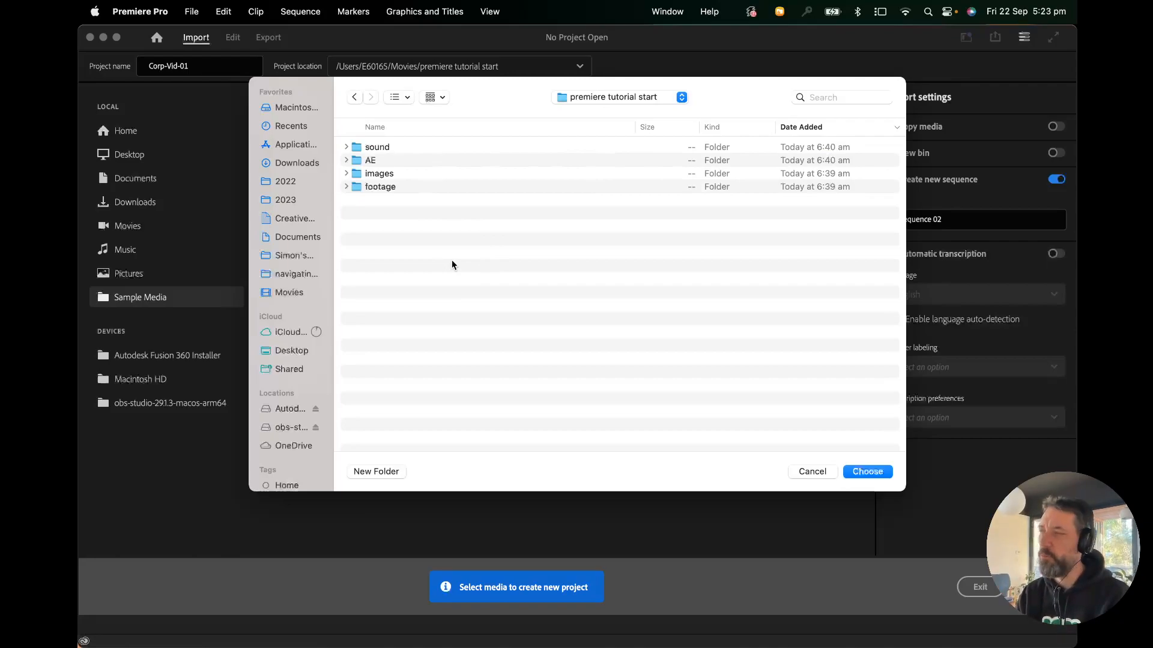
{"action": "left_click", "coordinate": [868, 471]}
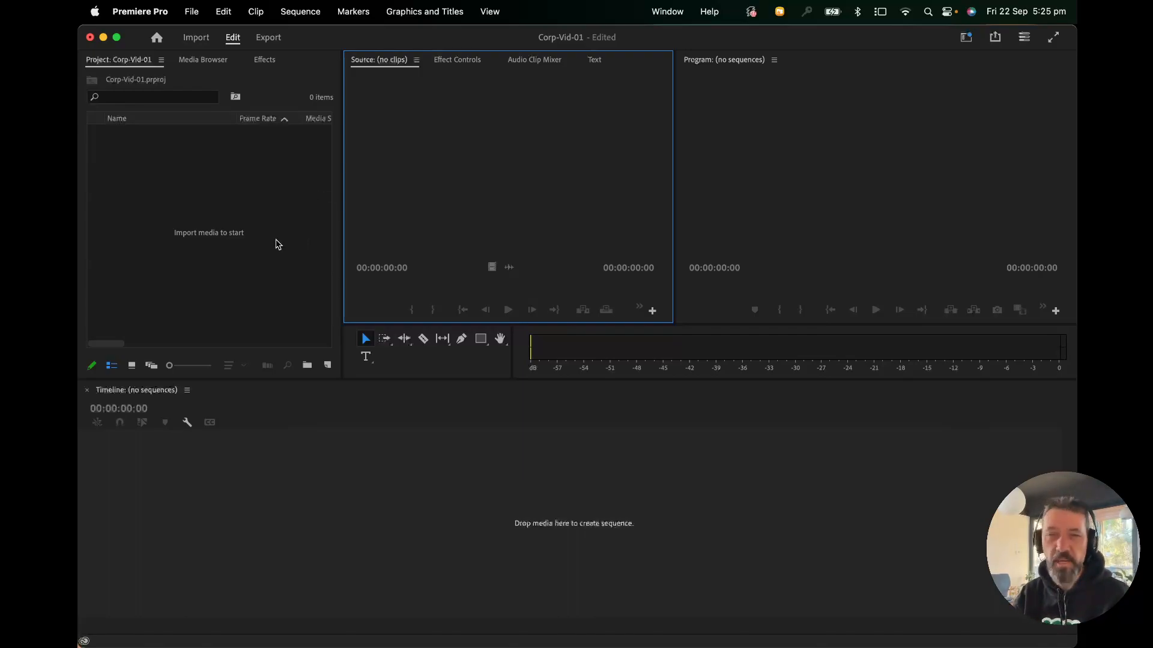
- Import the whole footage folder from premiere tutorial start into the project
{"action": "left_click", "coordinate": [192, 12]}
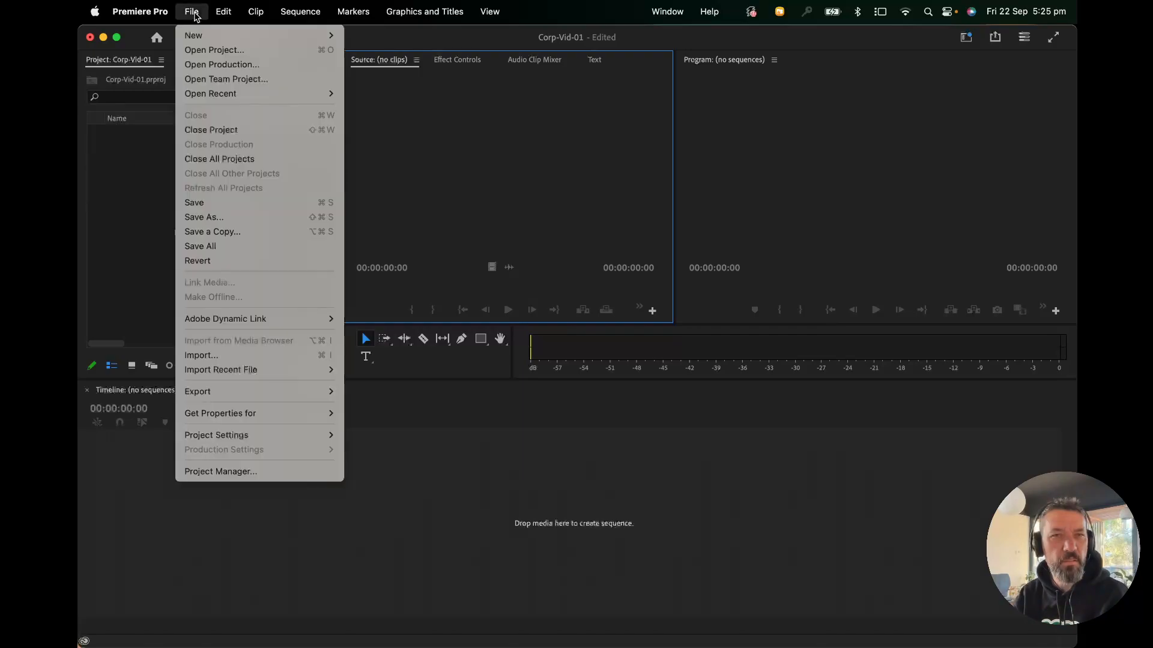
{"action": "left_click", "coordinate": [245, 357]}
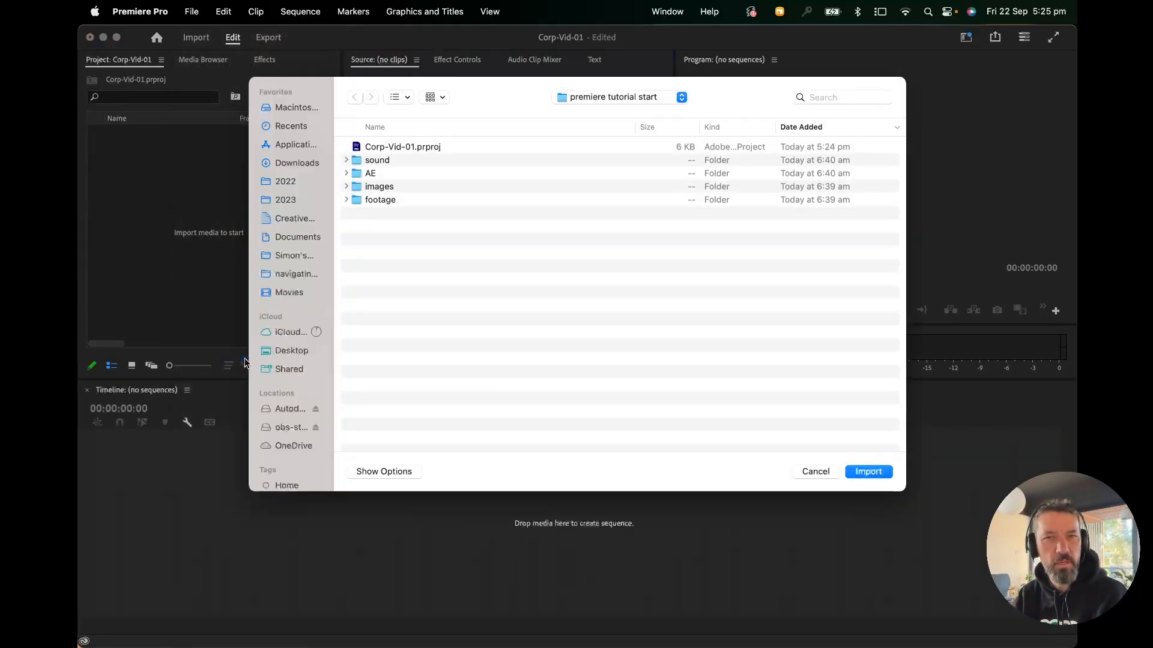
{"action": "left_click", "coordinate": [669, 98]}
{"action": "left_click", "coordinate": [651, 99]}
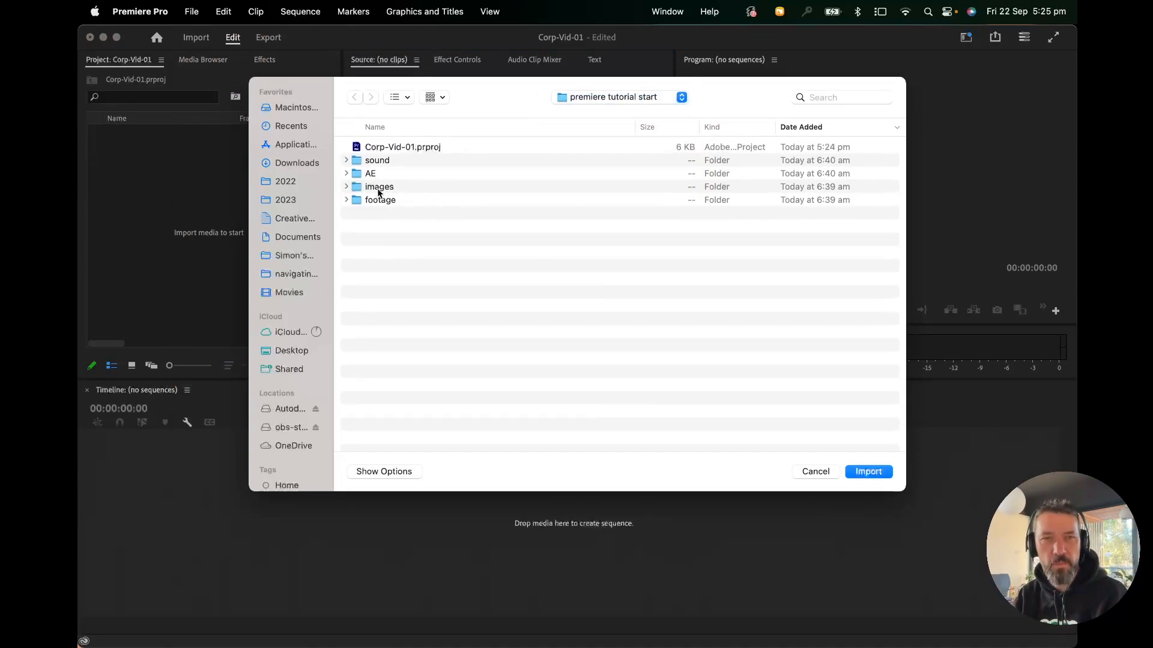
{"action": "left_click", "coordinate": [354, 202]}
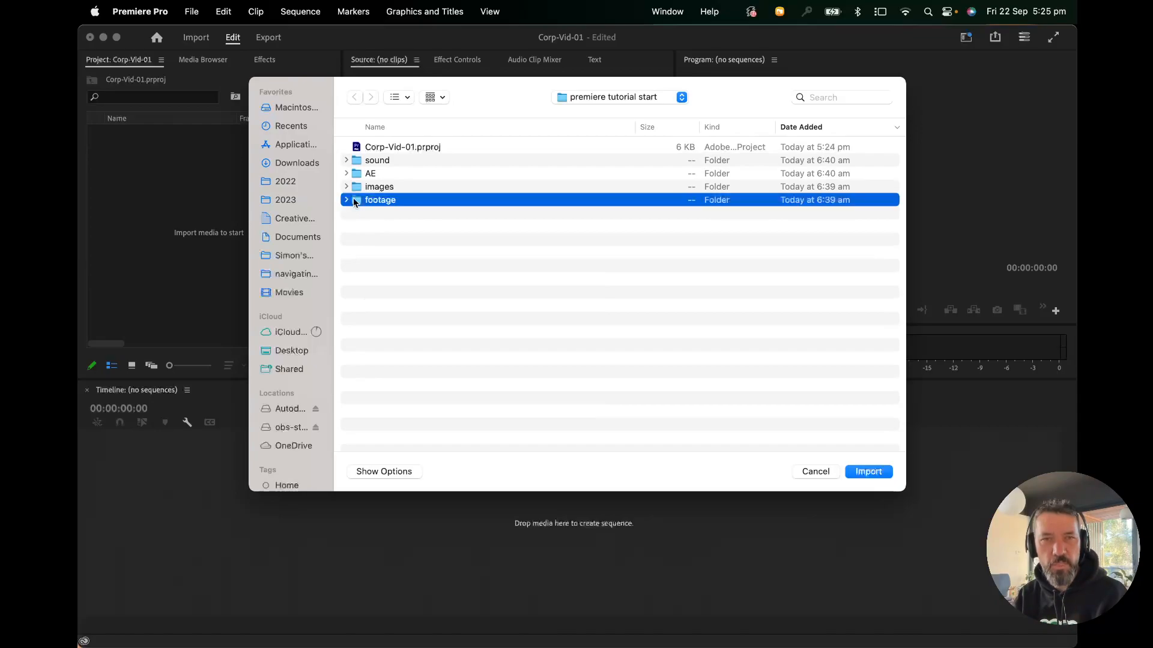
{"action": "left_click", "coordinate": [874, 474]}
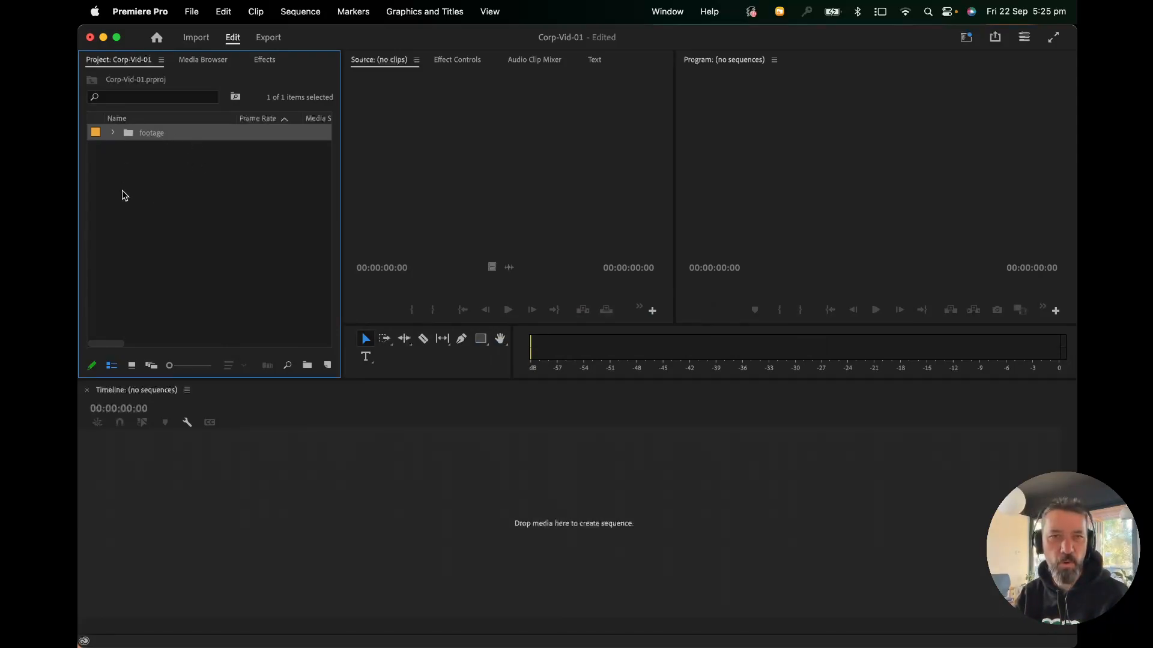
- Look inside the footage bin and compare the icon and list views of the project items
{"action": "left_click", "coordinate": [114, 133]}
{"action": "left_click", "coordinate": [114, 133]}
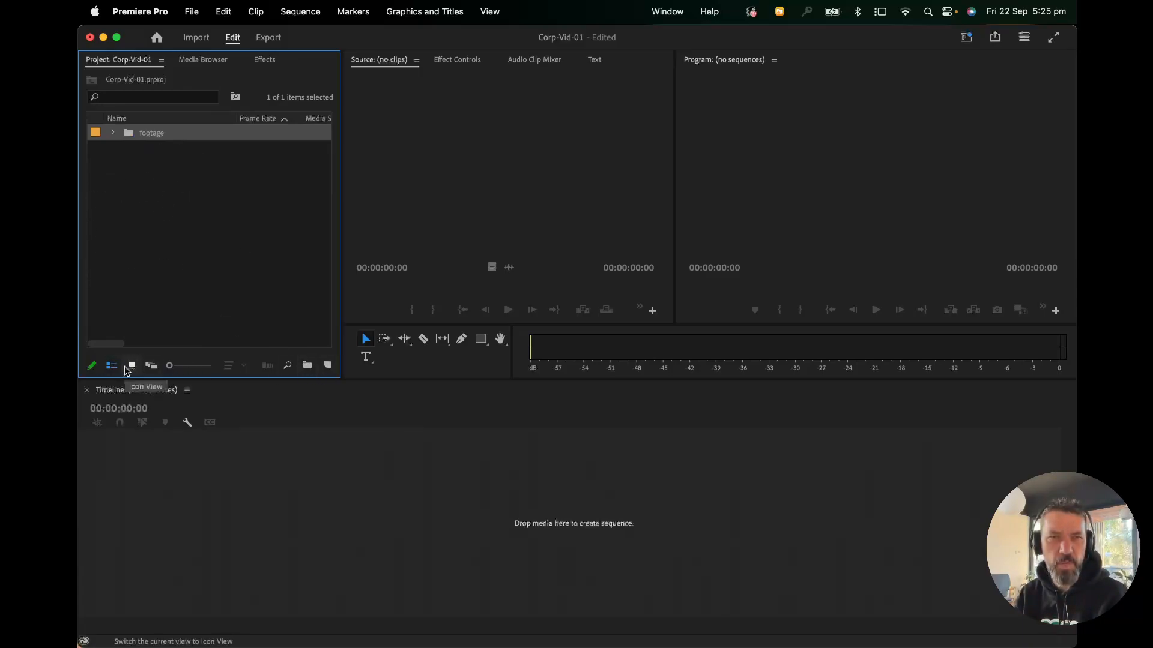
{"action": "left_click", "coordinate": [132, 366]}
{"action": "left_click", "coordinate": [111, 366]}
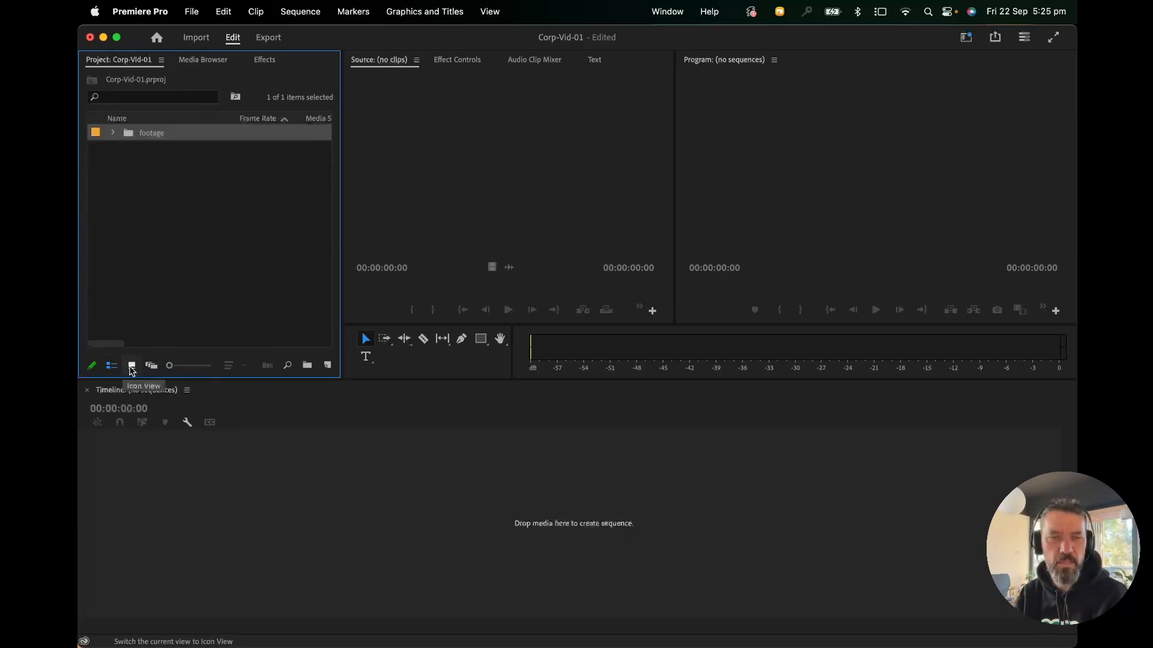
{"action": "left_click", "coordinate": [132, 367]}
{"action": "left_click", "coordinate": [115, 367]}
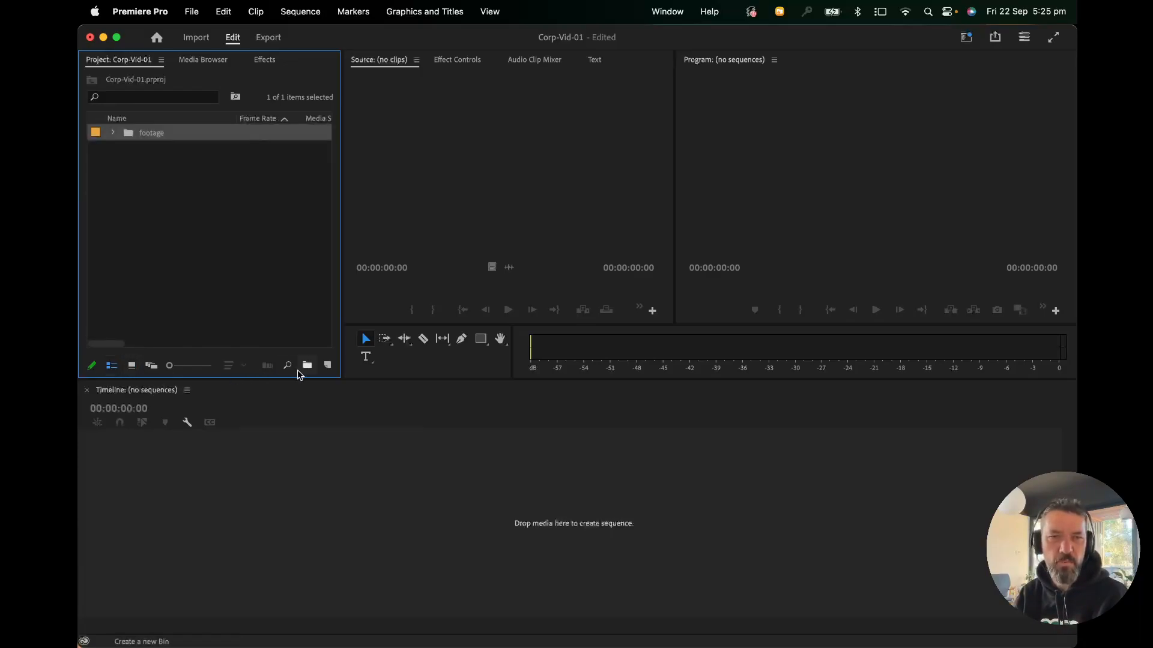
- Open 01.mp4 from the footage bin in the Source Monitor and enlarge the monitor by resizing the surrounding panels
{"action": "left_click", "coordinate": [114, 135]}
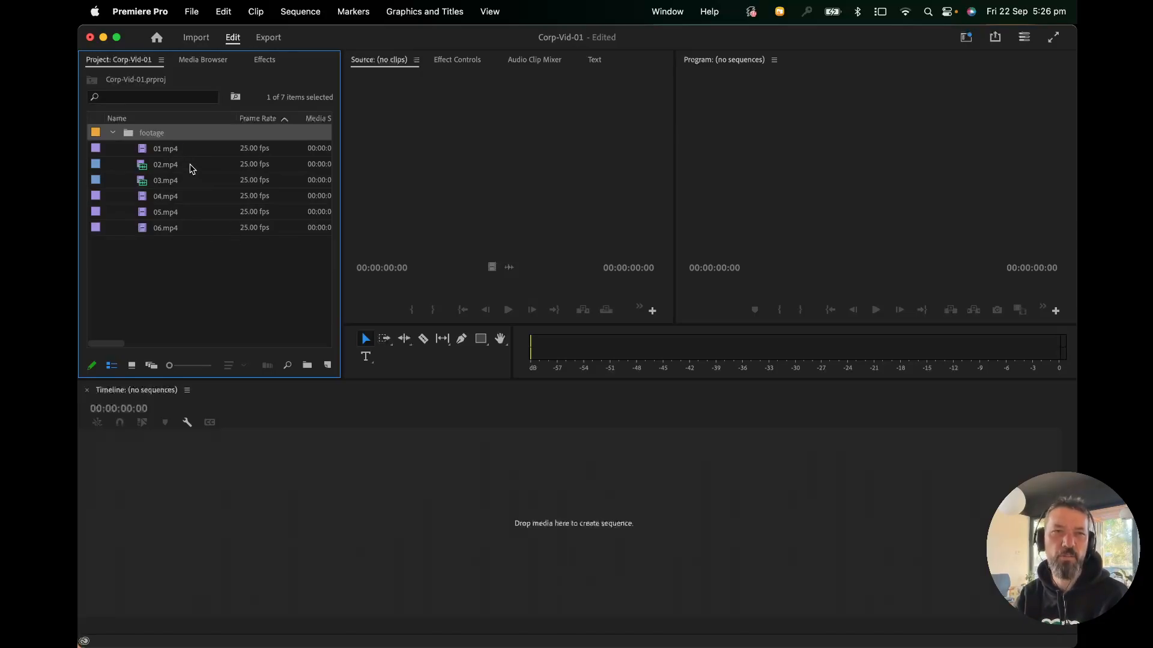
{"action": "double_click", "coordinate": [158, 150]}
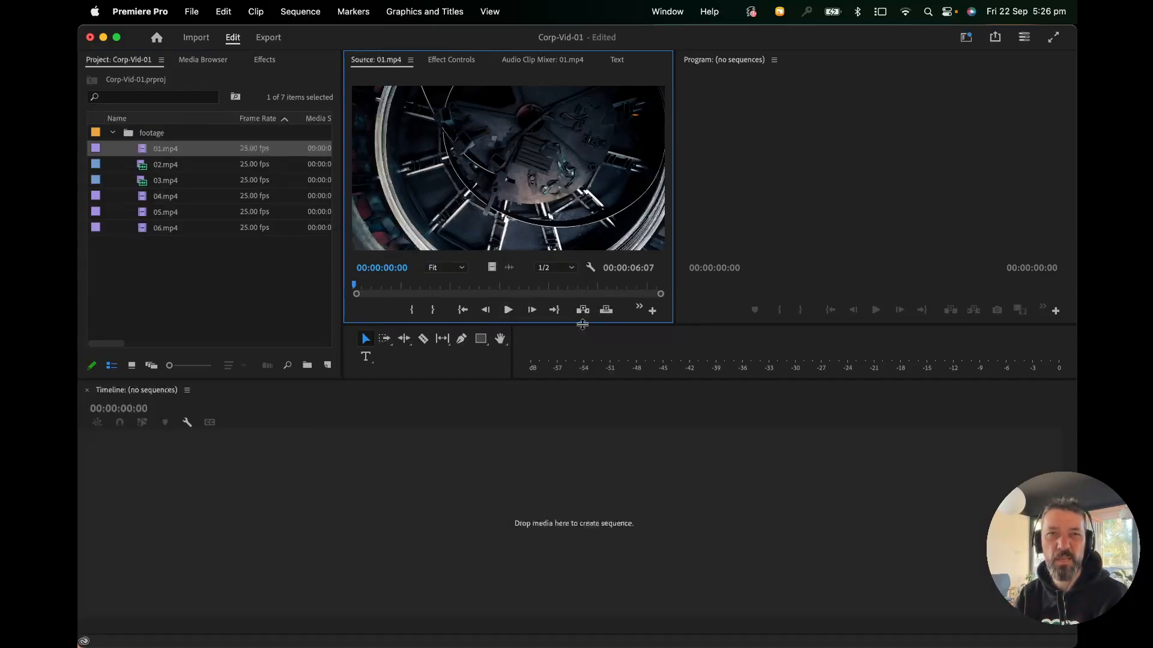
{"action": "mouse_move", "coordinate": [582, 325]}
{"action": "left_mouse_down"}
{"action": "mouse_move", "coordinate": [586, 347]}
{"action": "mouse_move", "coordinate": [586, 319]}
{"action": "mouse_move", "coordinate": [580, 335]}
{"action": "left_mouse_up"}
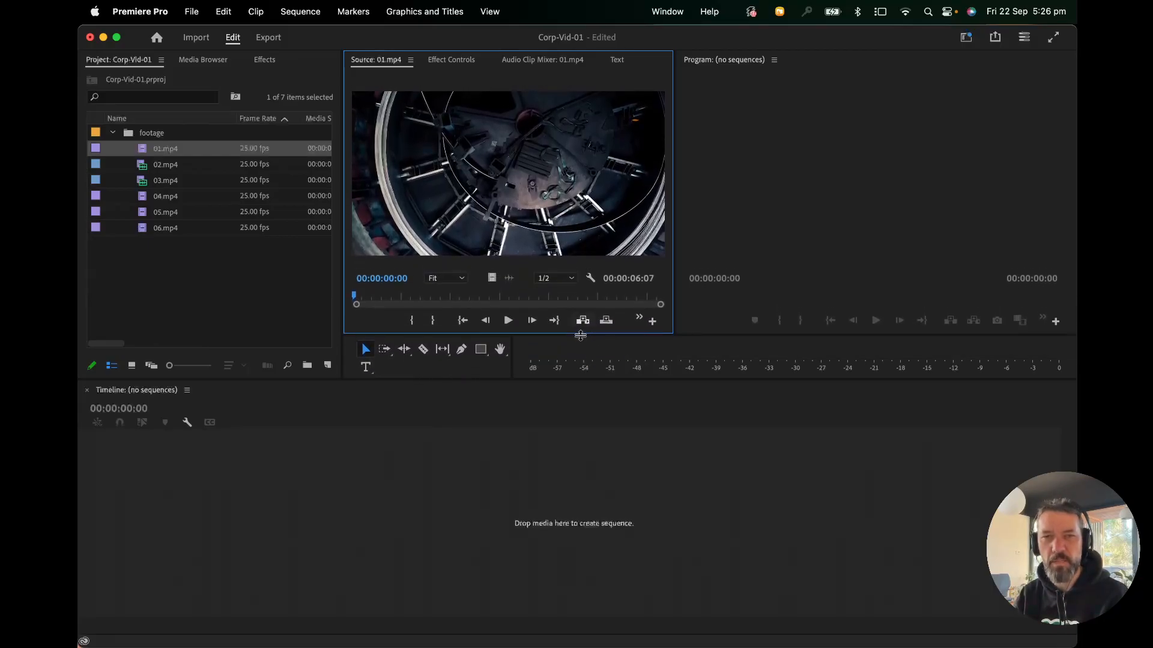
{"action": "left_click_drag", "start_coordinate": [674, 259], "coordinate": [726, 252]}
{"action": "mouse_move", "coordinate": [613, 386]}
{"action": "left_mouse_down"}
{"action": "mouse_move", "coordinate": [611, 422]}
{"action": "mouse_move", "coordinate": [613, 408]}
{"action": "left_mouse_up"}
{"action": "left_click_drag", "start_coordinate": [618, 335], "coordinate": [618, 362]}
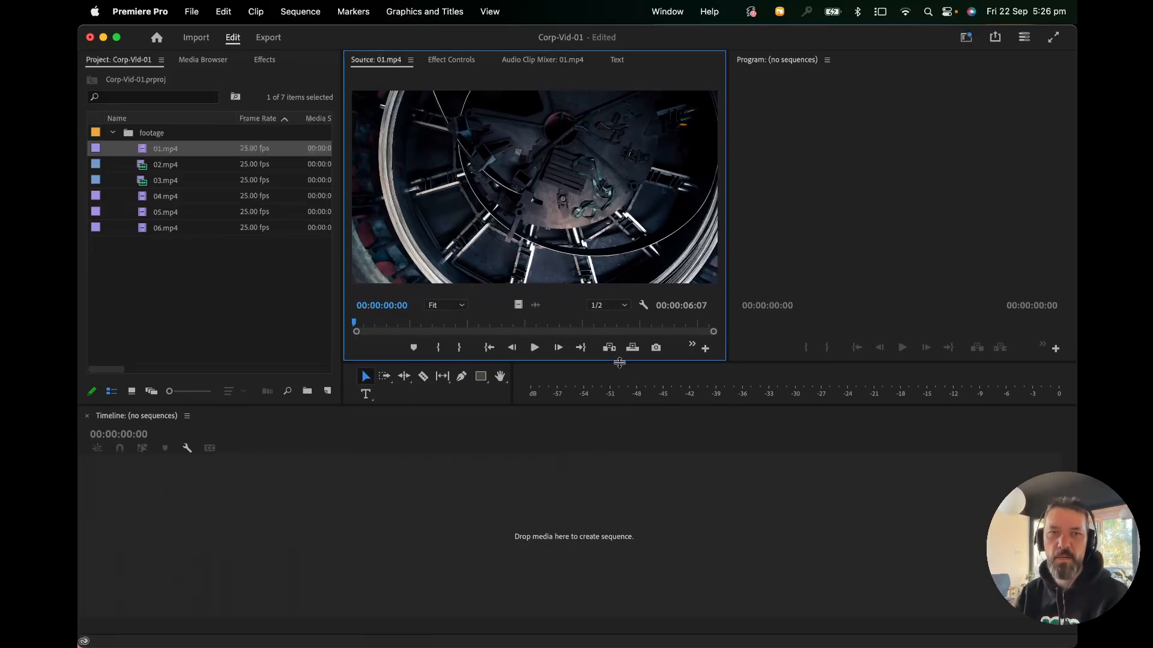
{"action": "left_click_drag", "start_coordinate": [514, 383], "coordinate": [591, 394]}
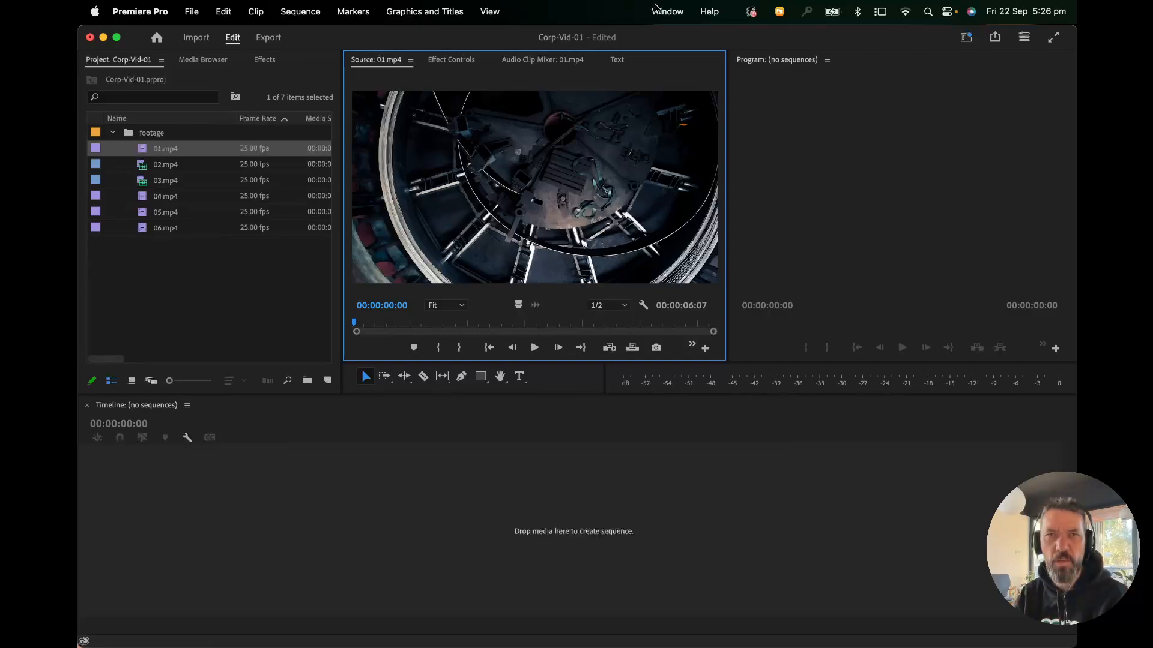
{"action": "left_click", "coordinate": [667, 12]}
{"action": "mouse_move", "coordinate": [665, 39]}
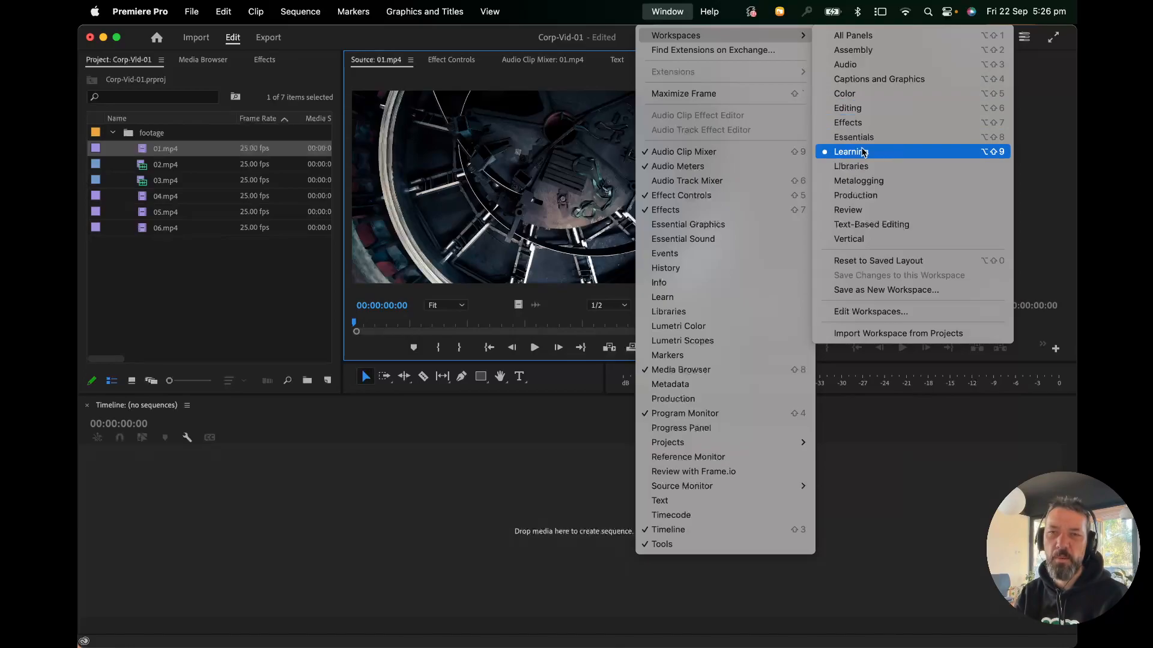
{"action": "left_click", "coordinate": [683, 7]}
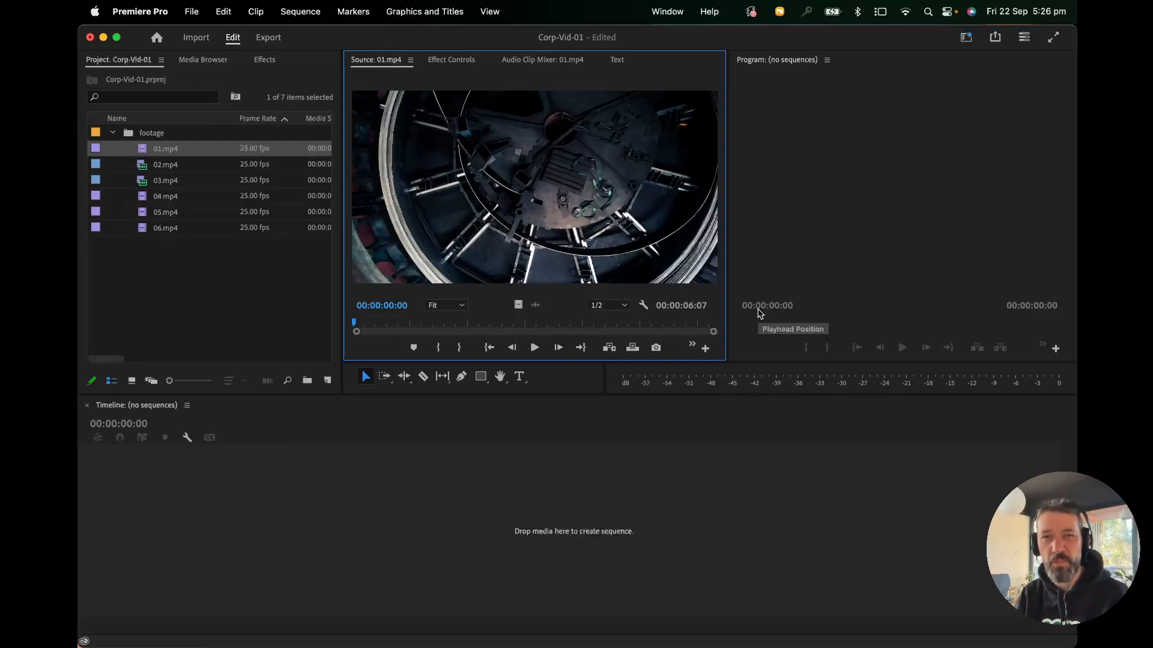
- Collapse the footage bin and import the whole sound folder from premiere tutorial start into the project
{"action": "left_click", "coordinate": [113, 133]}
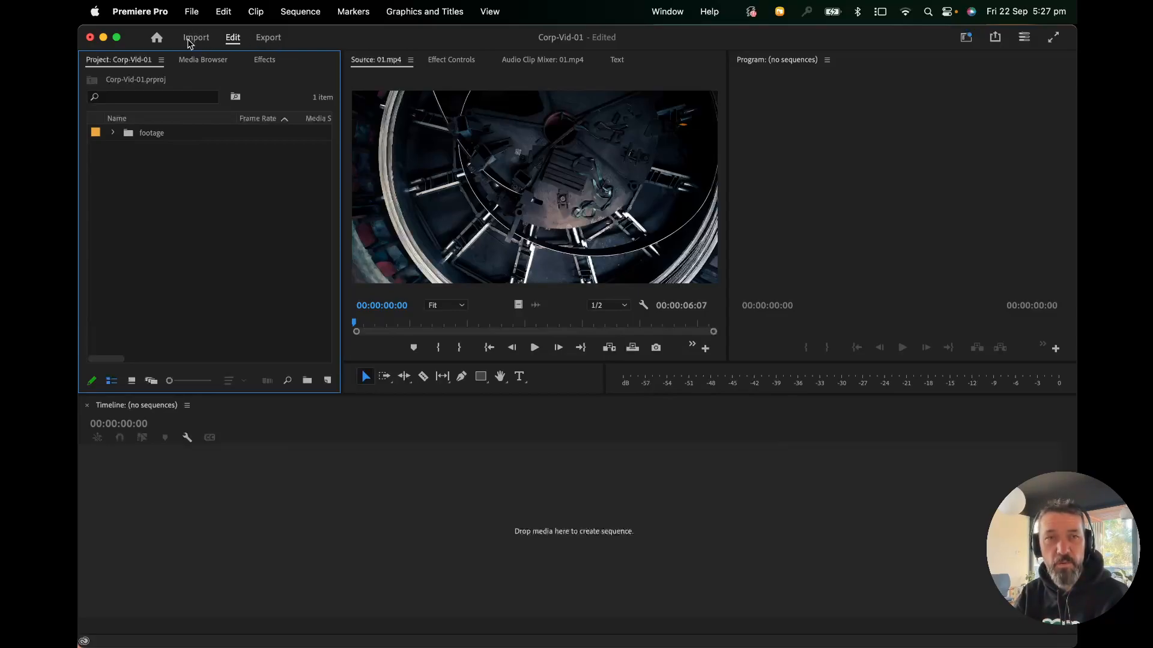
{"action": "left_click", "coordinate": [191, 12]}
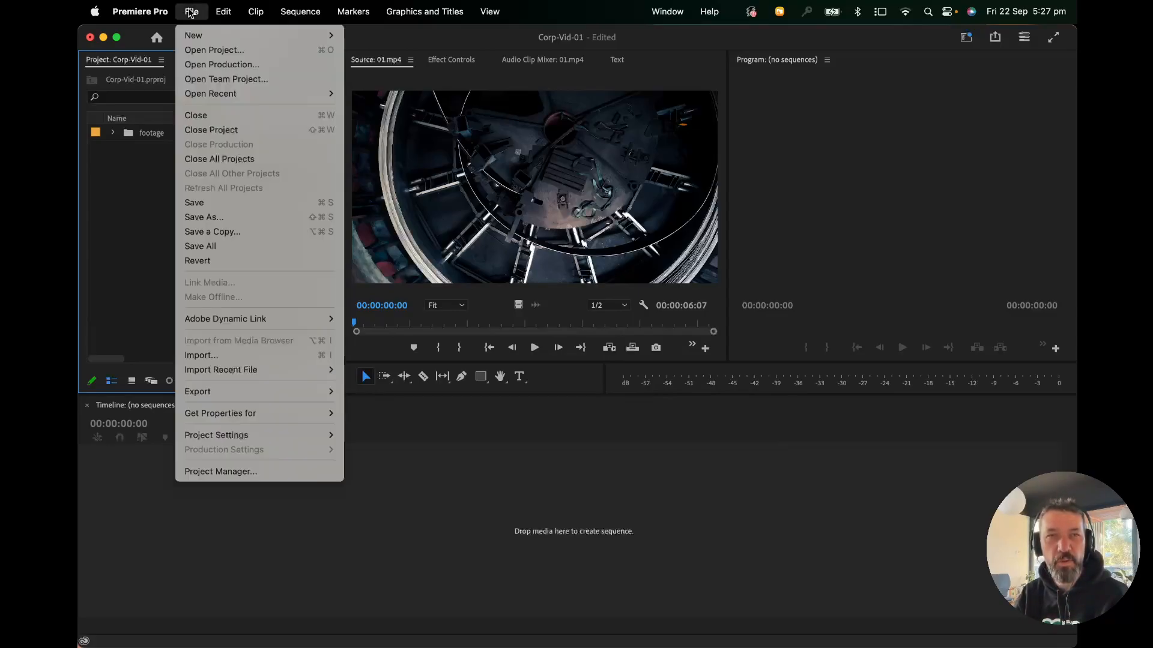
{"action": "left_click", "coordinate": [271, 357]}
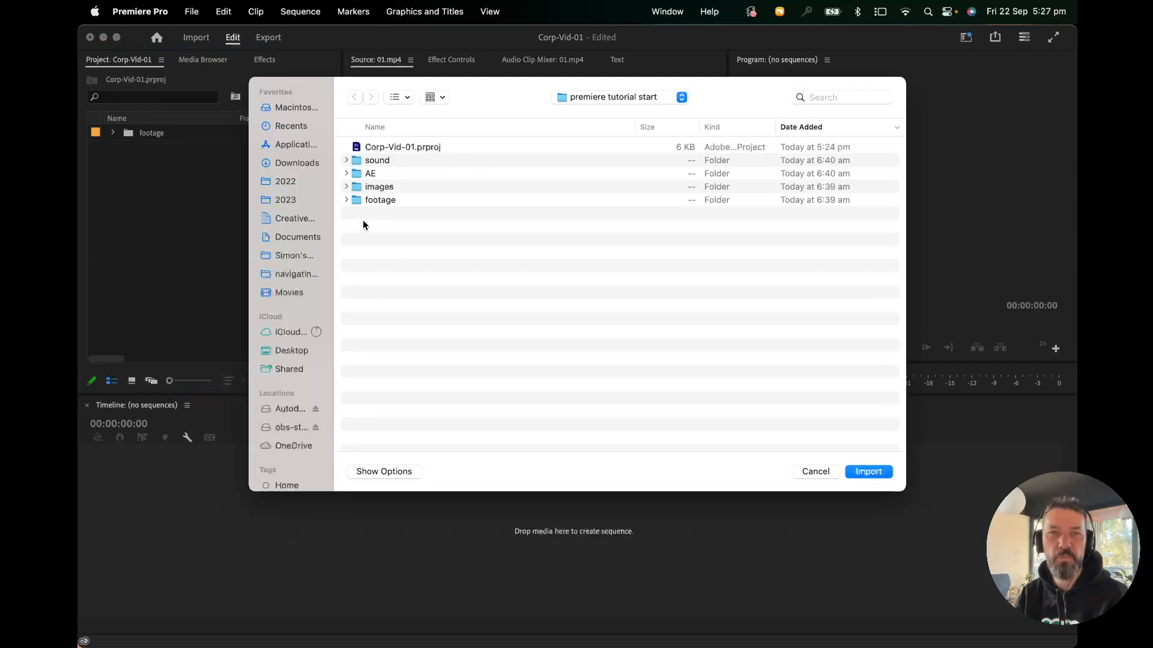
{"action": "left_click", "coordinate": [377, 165]}
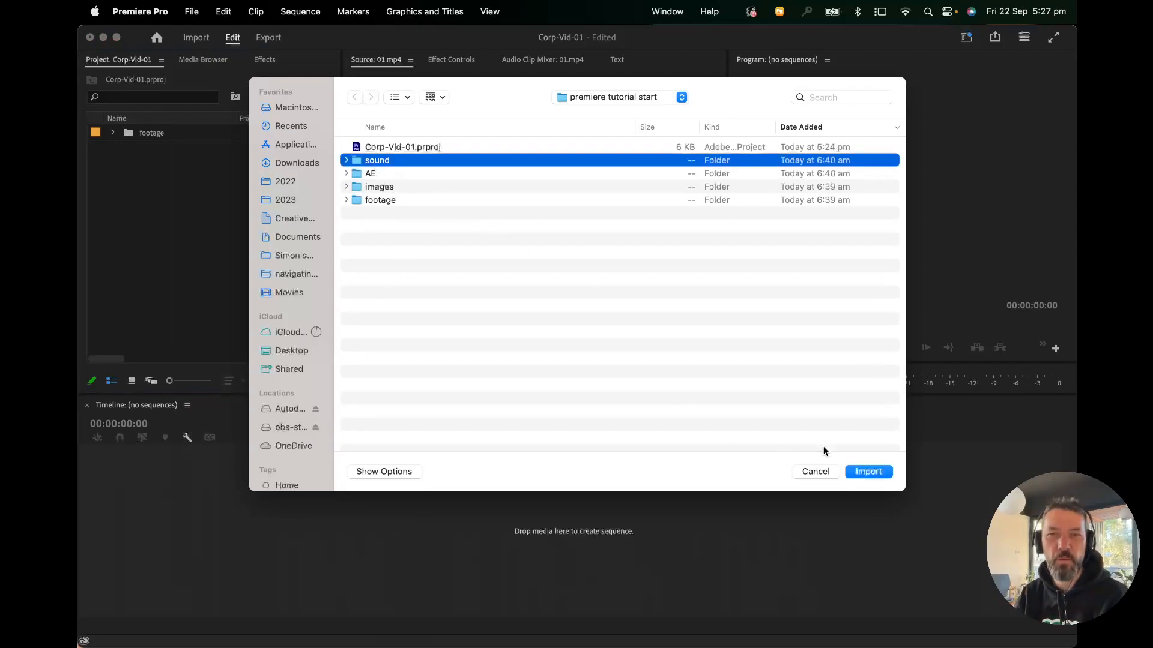
{"action": "left_click", "coordinate": [869, 472]}
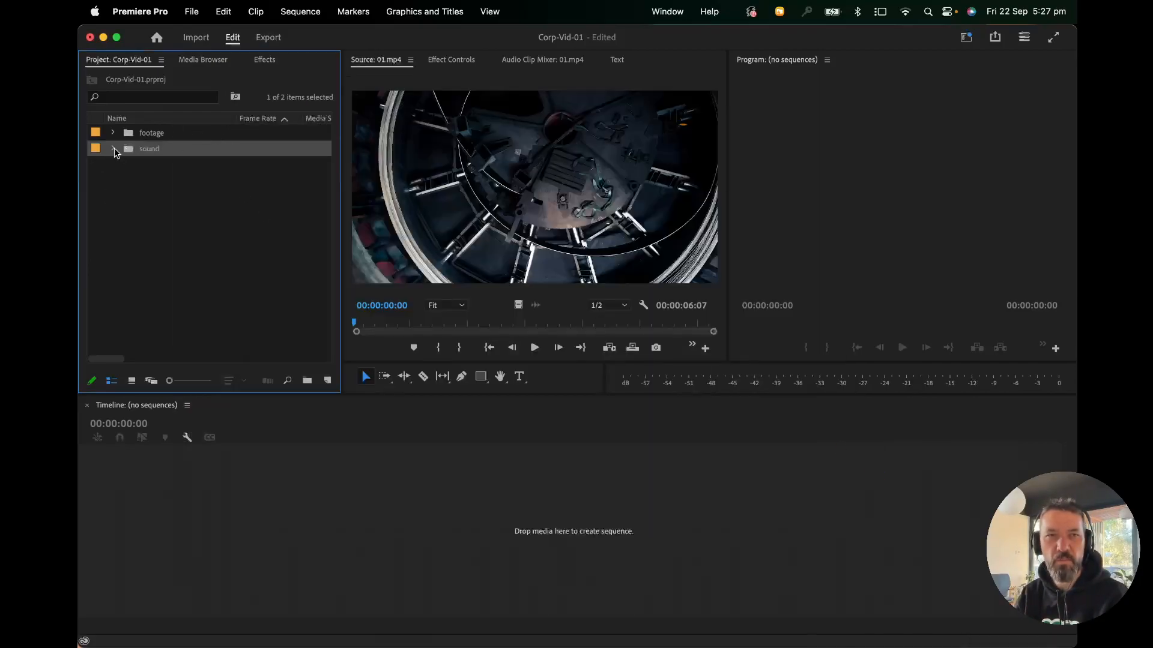
- Expand the sound bin and open Nine Lives - Unicorn Heads.mp3 in the Source Monitor
{"action": "left_click", "coordinate": [114, 148]}
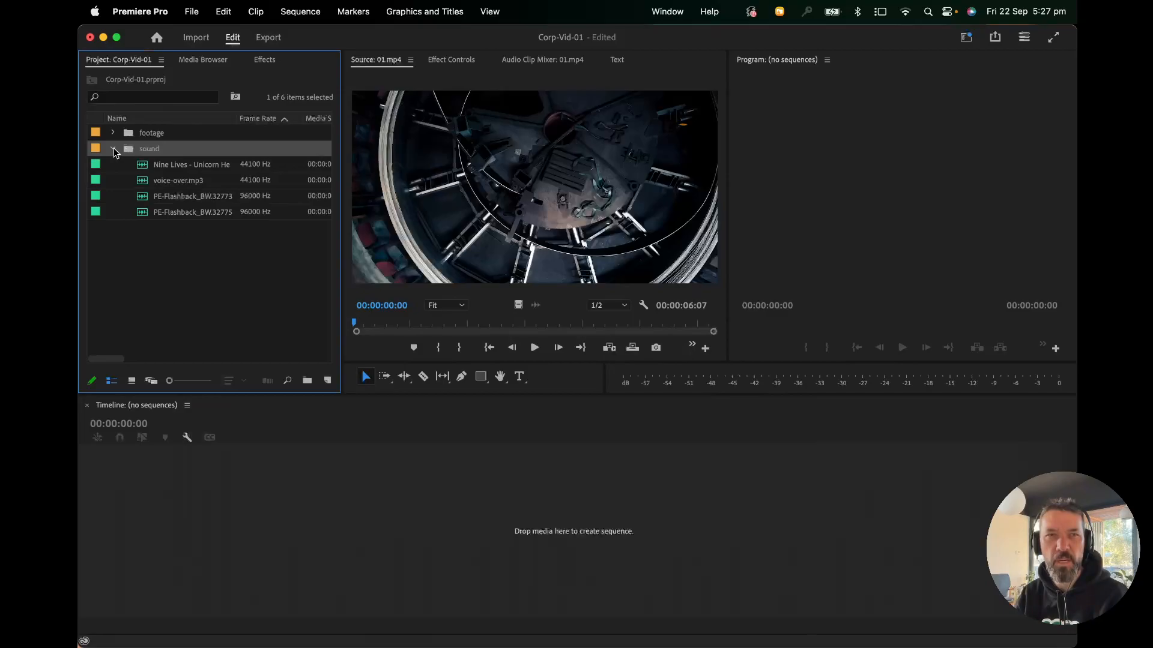
{"action": "double_click", "coordinate": [173, 169]}
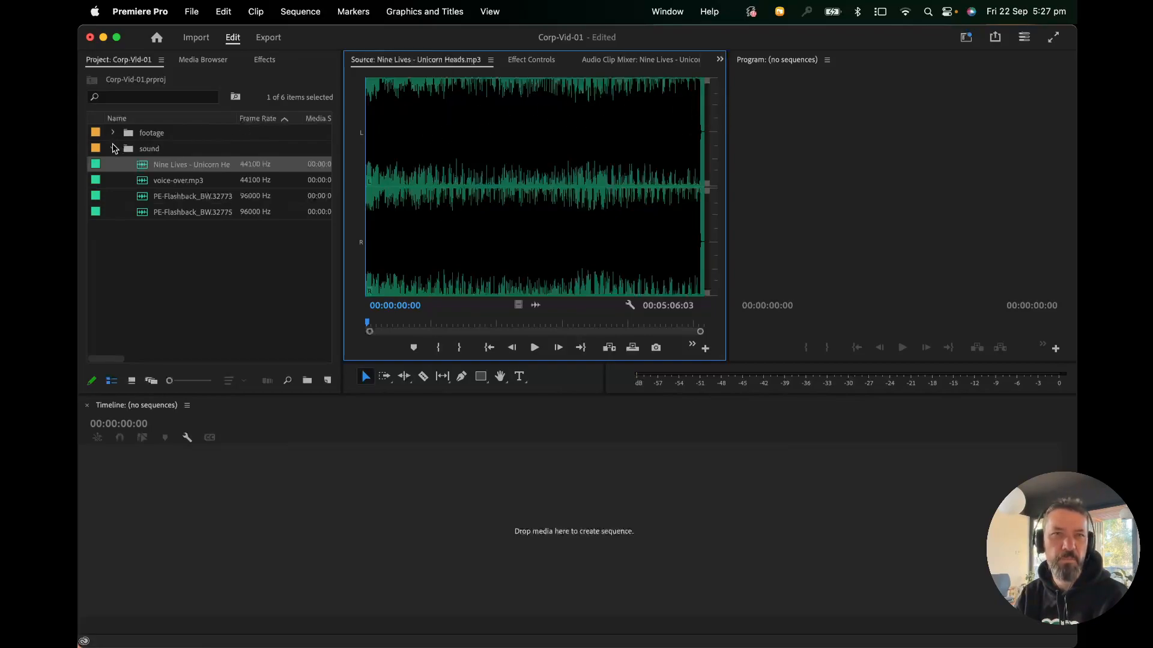
- Open 01.mp4 from the footage bin in the Source Monitor, play it briefly and scrub through the clip
{"action": "left_click", "coordinate": [113, 149]}
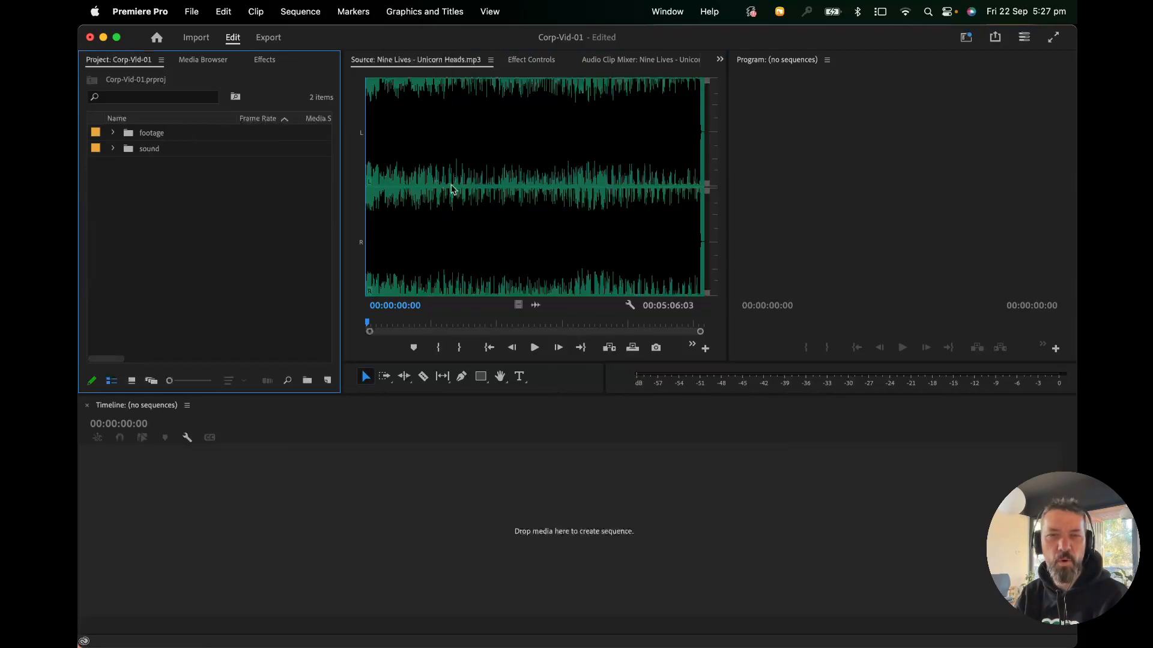
{"action": "left_click", "coordinate": [113, 132]}
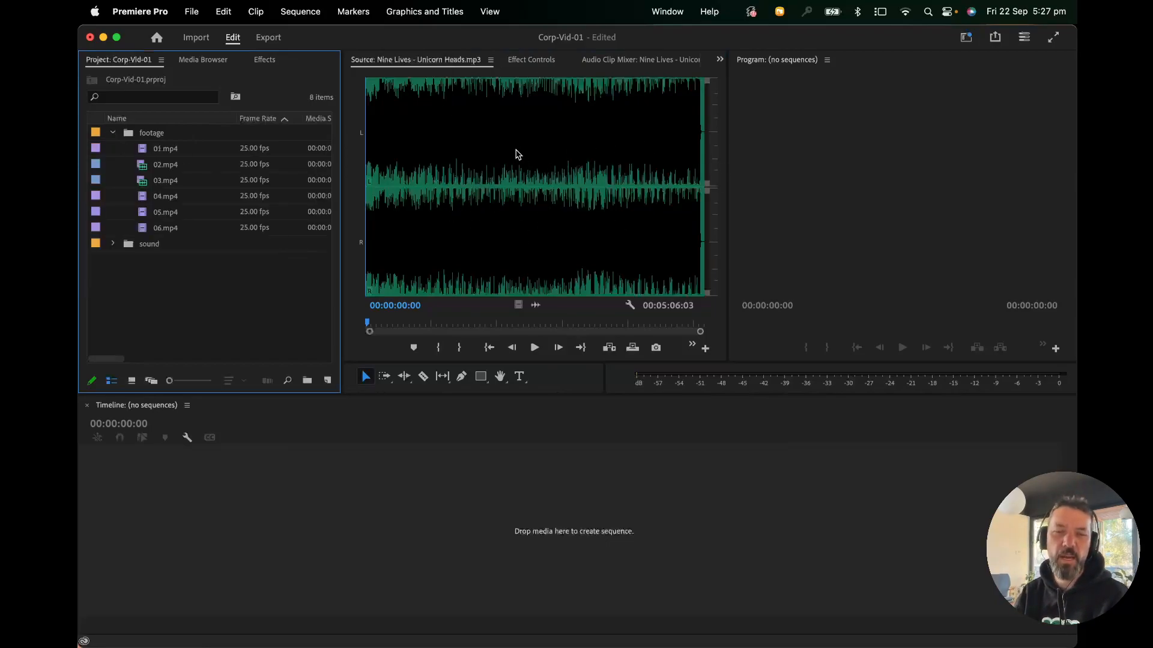
{"action": "double_click", "coordinate": [144, 150]}
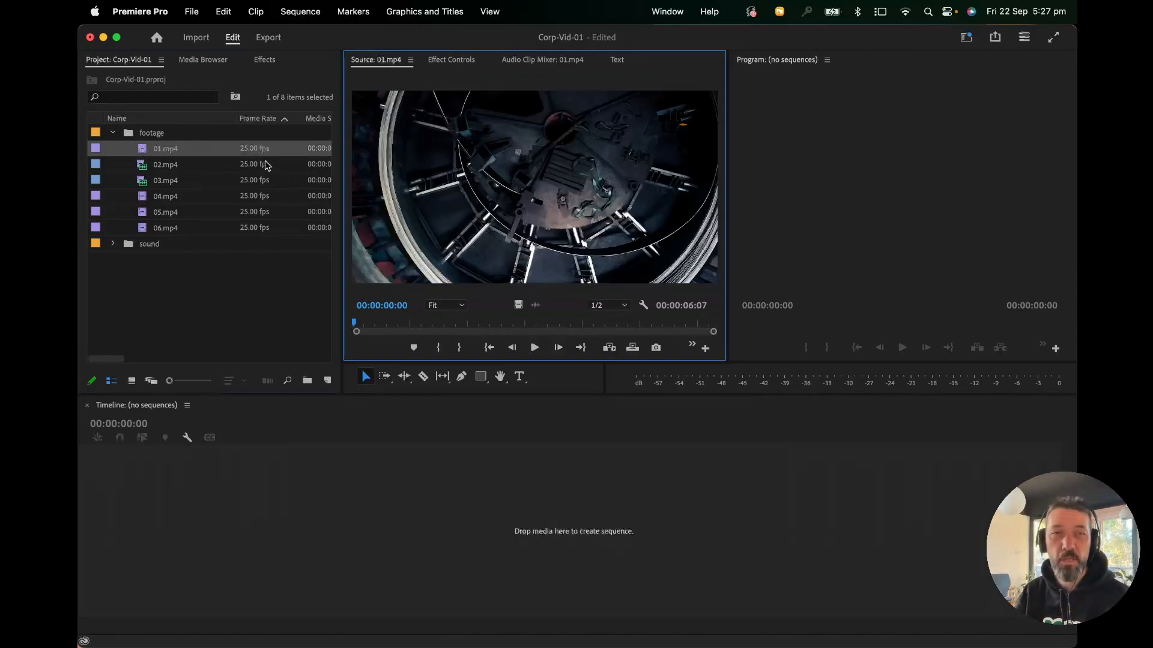
{"action": "left_click", "coordinate": [535, 351]}
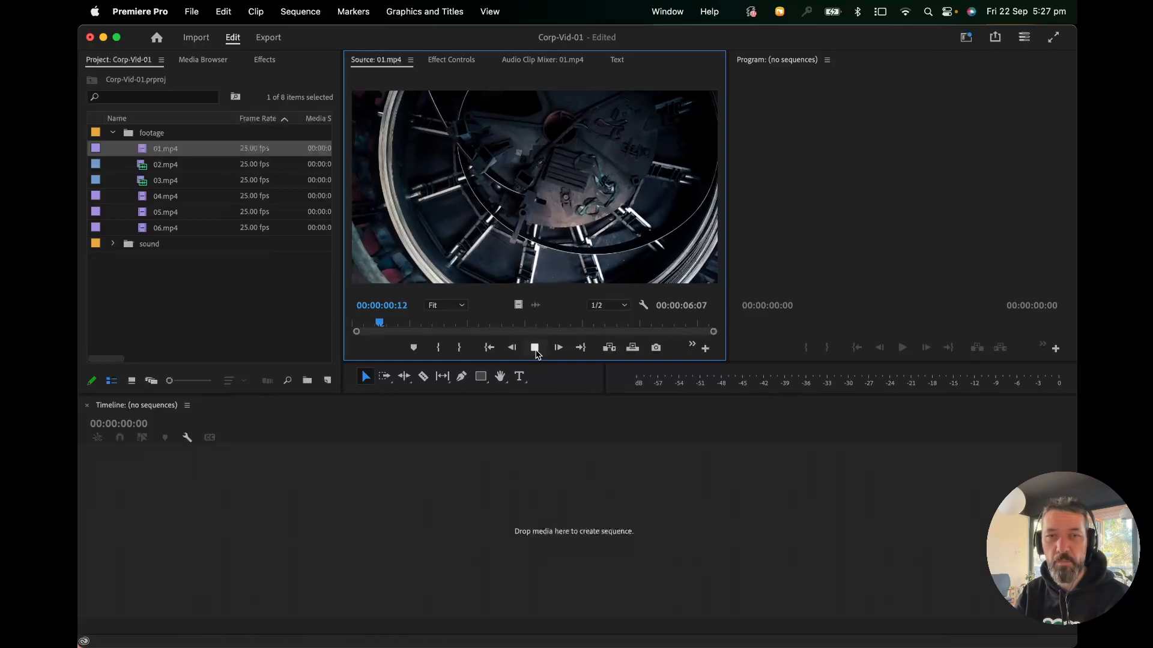
{"action": "left_click", "coordinate": [535, 350]}
{"action": "mouse_move", "coordinate": [497, 331]}
{"action": "left_mouse_down"}
{"action": "mouse_move", "coordinate": [577, 318]}
{"action": "mouse_move", "coordinate": [615, 327]}
{"action": "mouse_move", "coordinate": [463, 334]}
{"action": "mouse_move", "coordinate": [511, 328]}
{"action": "left_mouse_up"}
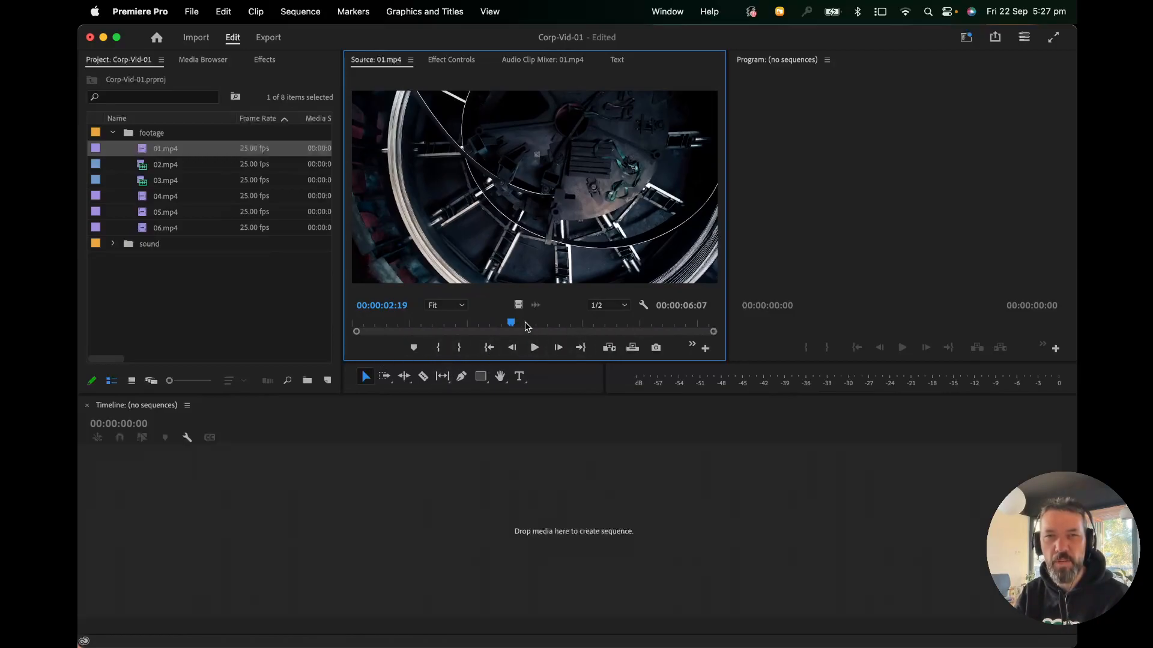
{"action": "left_click_drag", "start_coordinate": [511, 325], "coordinate": [606, 323]}
{"action": "left_click_drag", "start_coordinate": [633, 321], "coordinate": [198, 327]}
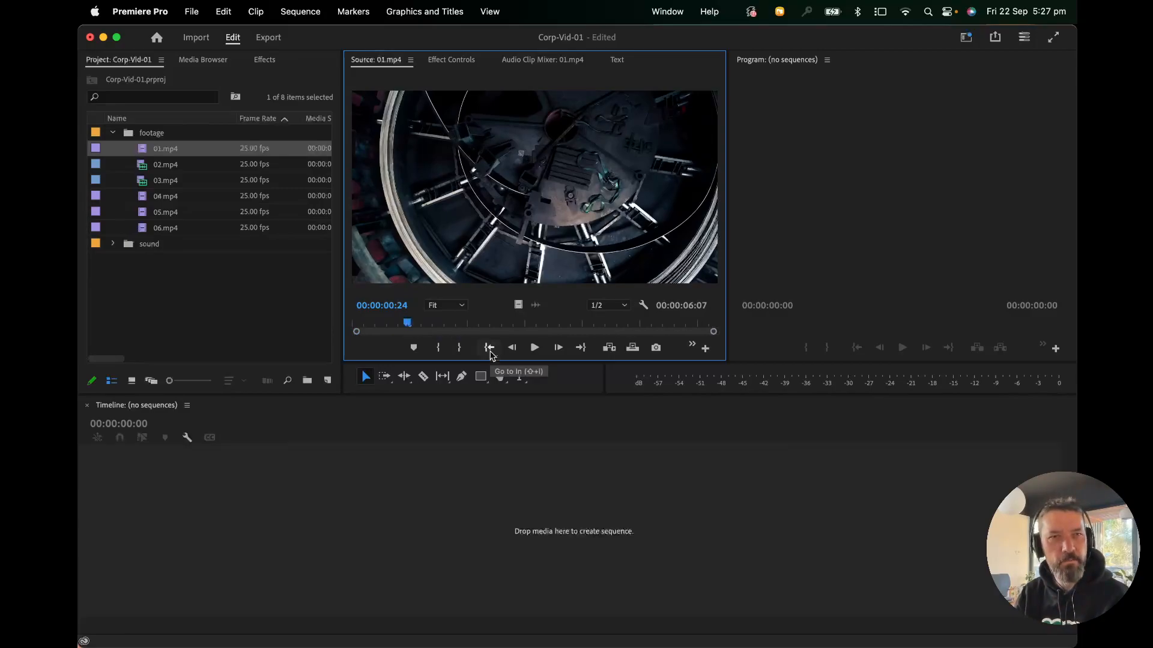
- Reopen Nine Lives - Unicorn Heads.mp3 from the sound bin in the Source Monitor, scrub its waveform and widen the Program Monitor
{"action": "left_click", "coordinate": [113, 244]}
{"action": "double_click", "coordinate": [146, 260]}
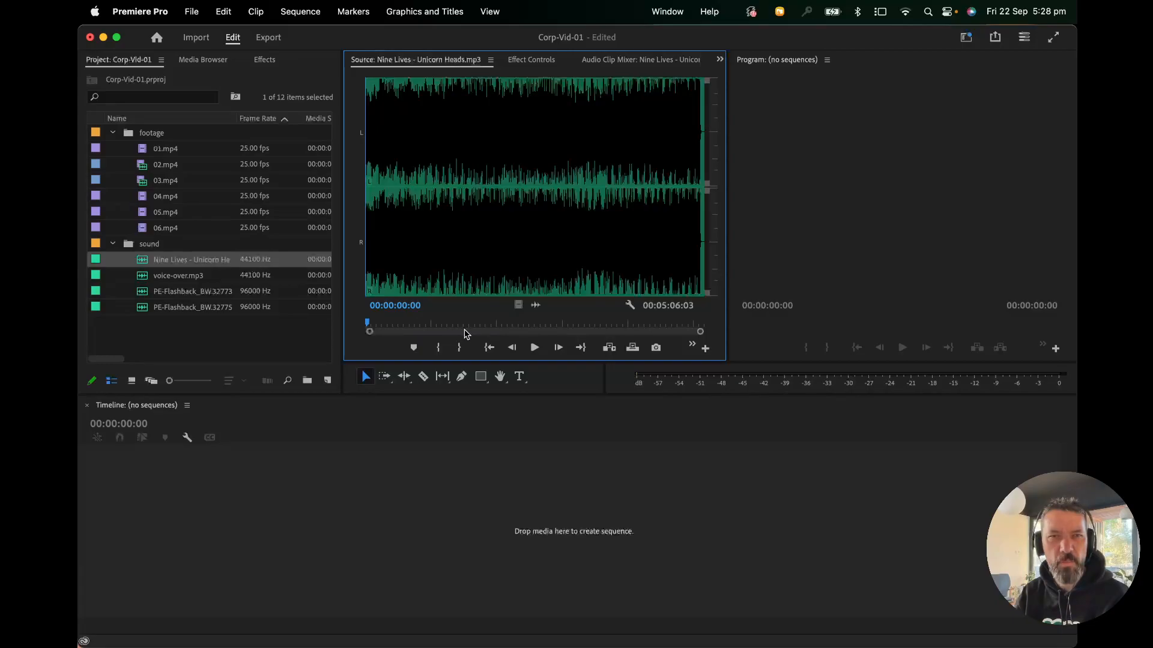
{"action": "scroll", "coordinate": [397, 334], "scroll_direction": "up", "scroll_amount": 3}
{"action": "scroll", "coordinate": [396, 334], "scroll_direction": "down", "scroll_amount": 1}
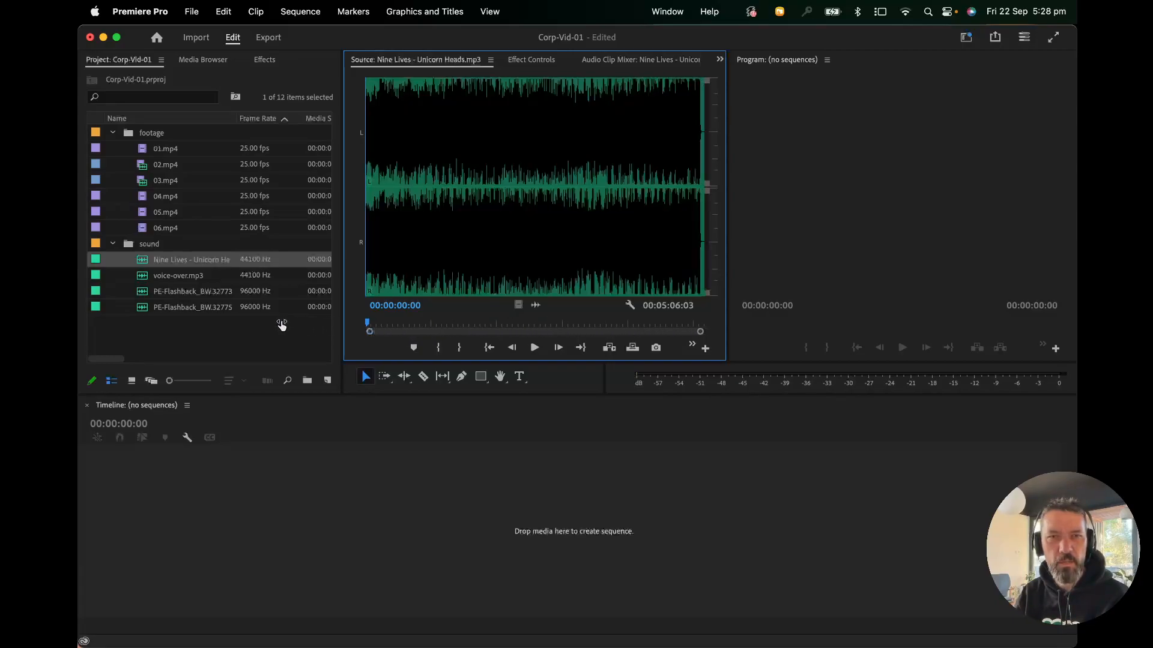
{"action": "left_click_drag", "start_coordinate": [467, 260], "coordinate": [500, 249]}
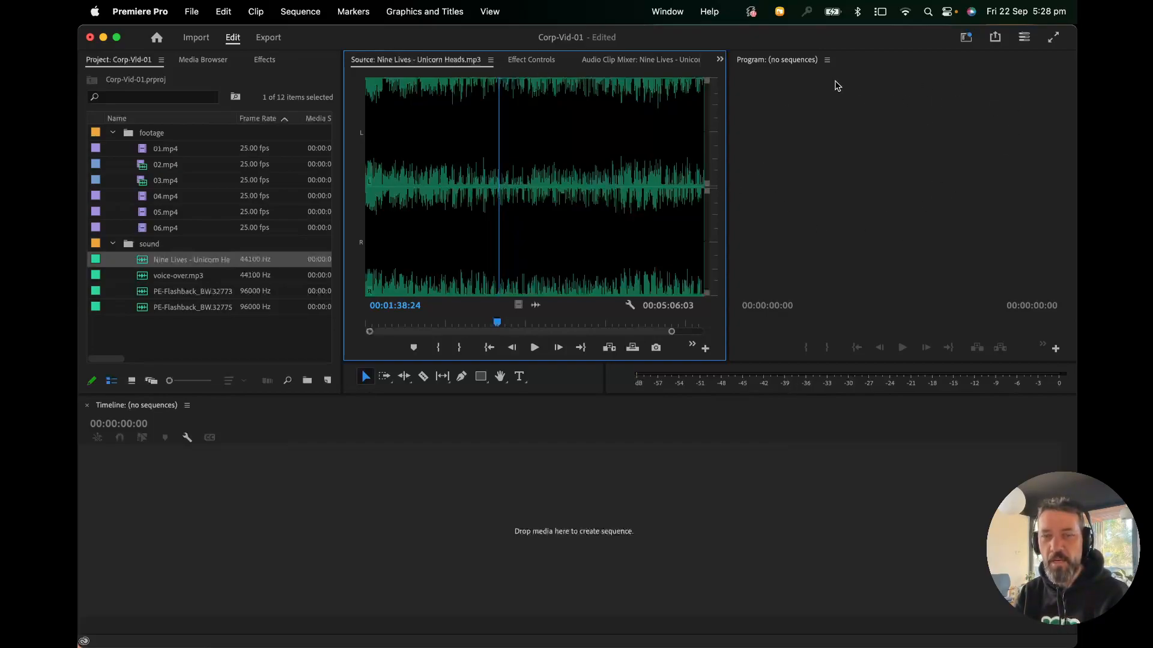
{"action": "left_click_drag", "start_coordinate": [727, 153], "coordinate": [682, 152]}
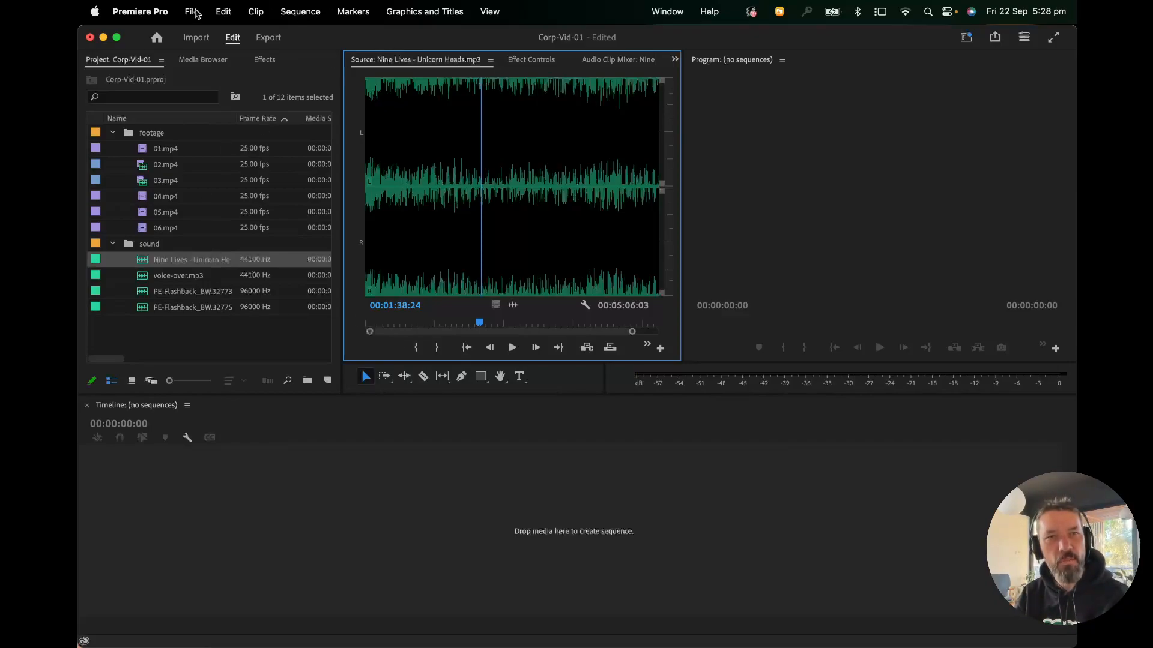
{"action": "left_click", "coordinate": [194, 12]}
{"action": "mouse_move", "coordinate": [187, 40]}
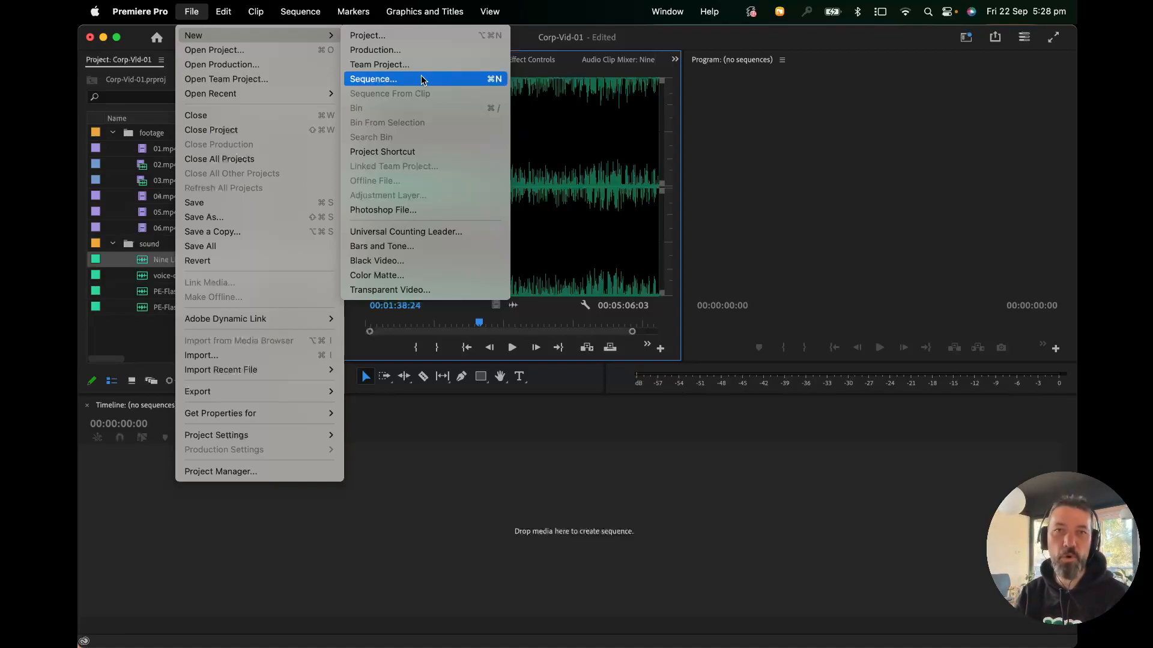
{"action": "key", "text": "Escape"}
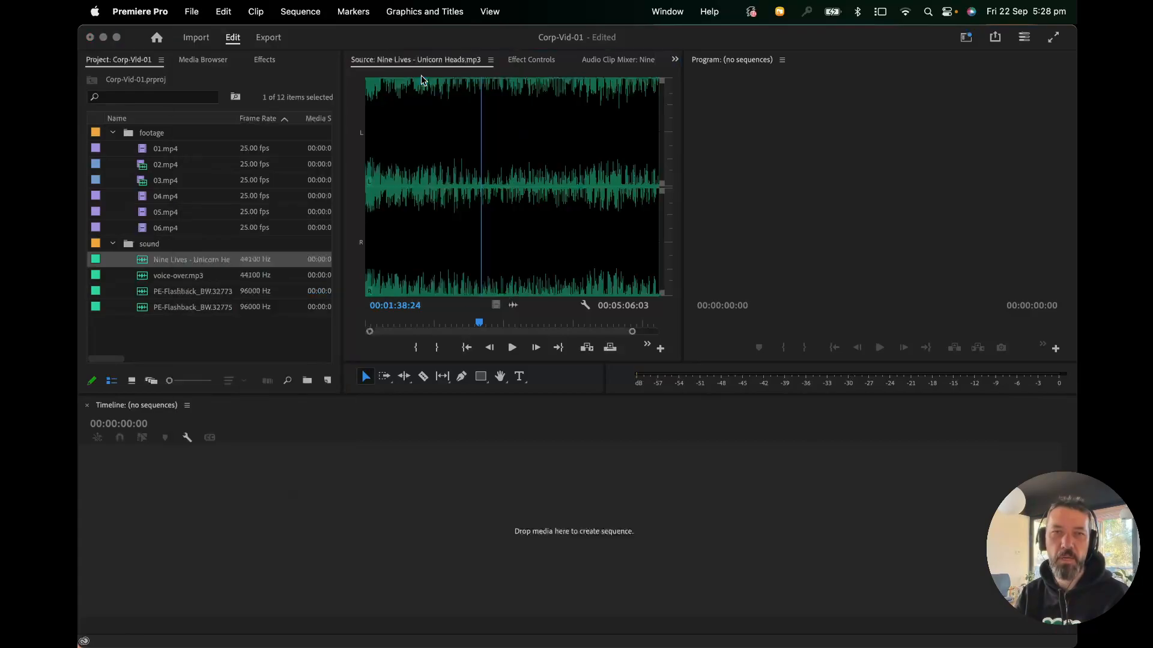
- Create a new sequence from the Digital SLR 1080p preset DSLR 1080p25 with the default name, reviewing its settings first
{"action": "left_click", "coordinate": [200, 12]}
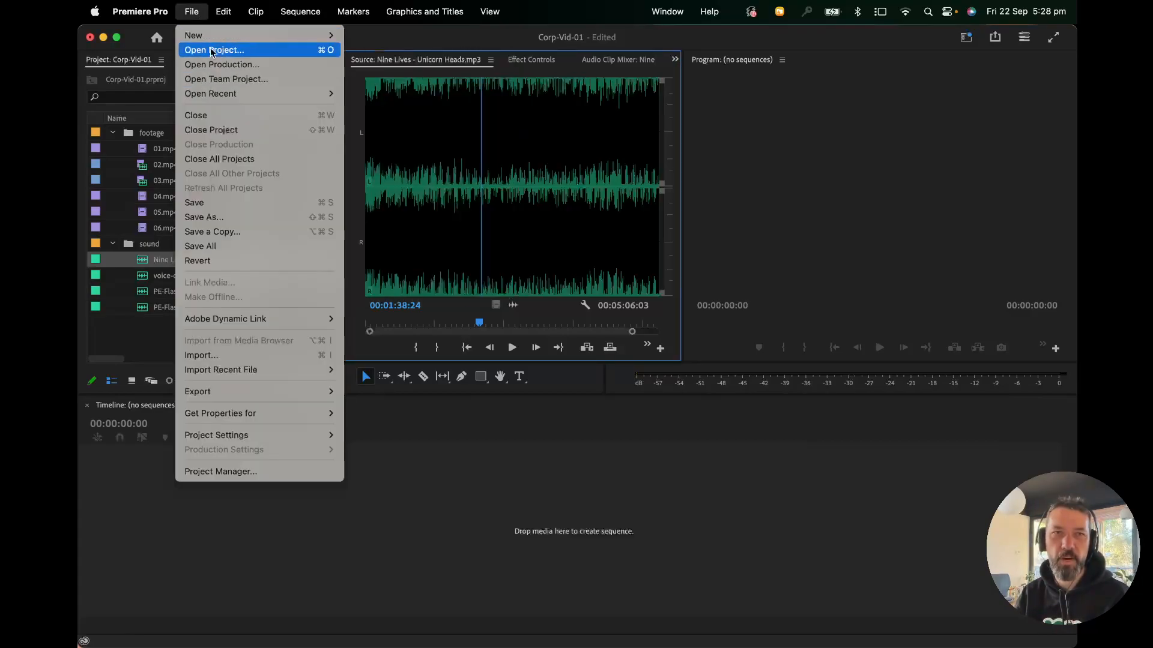
{"action": "mouse_move", "coordinate": [233, 36]}
{"action": "left_click", "coordinate": [397, 79]}
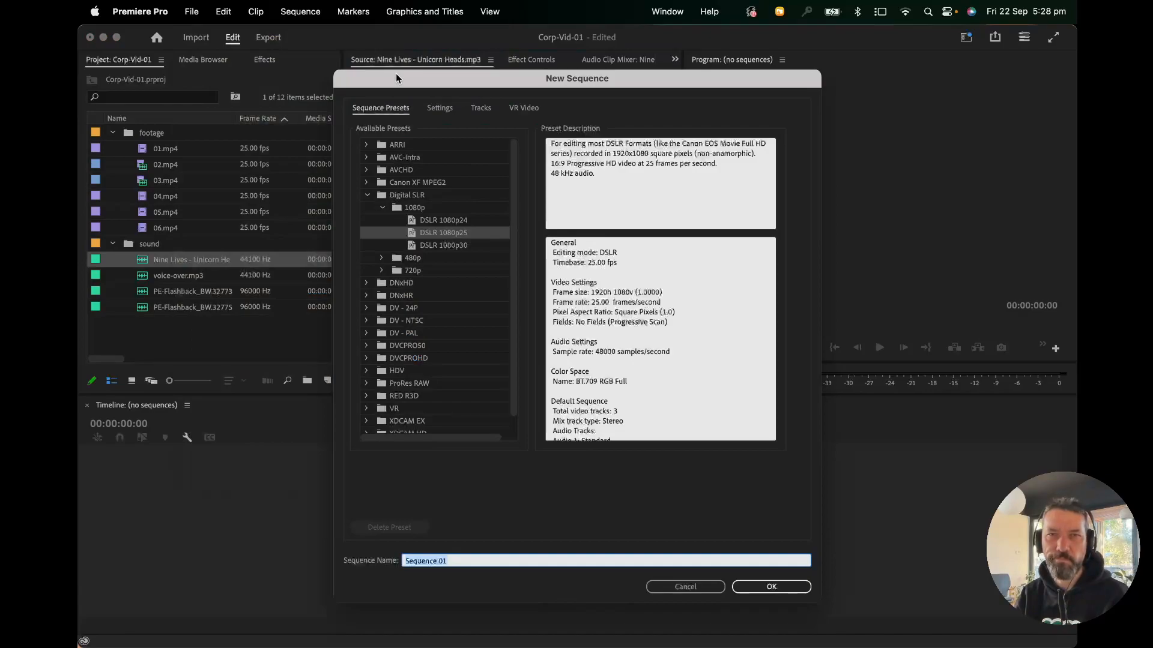
{"action": "left_click", "coordinate": [367, 195]}
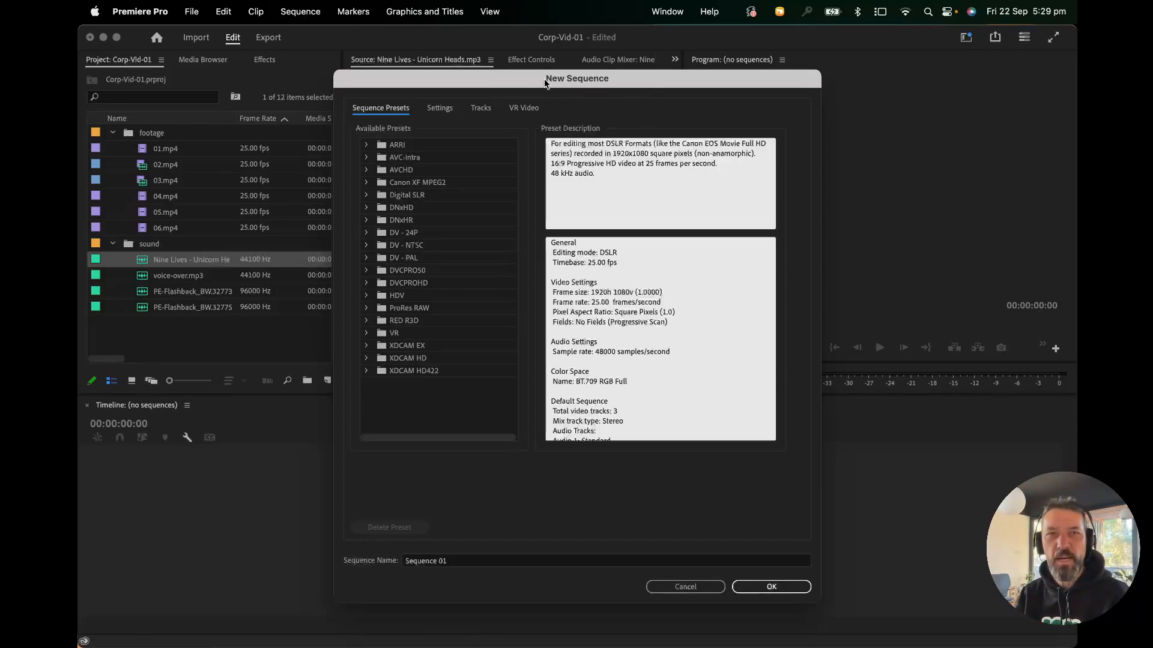
{"action": "left_click", "coordinate": [434, 107]}
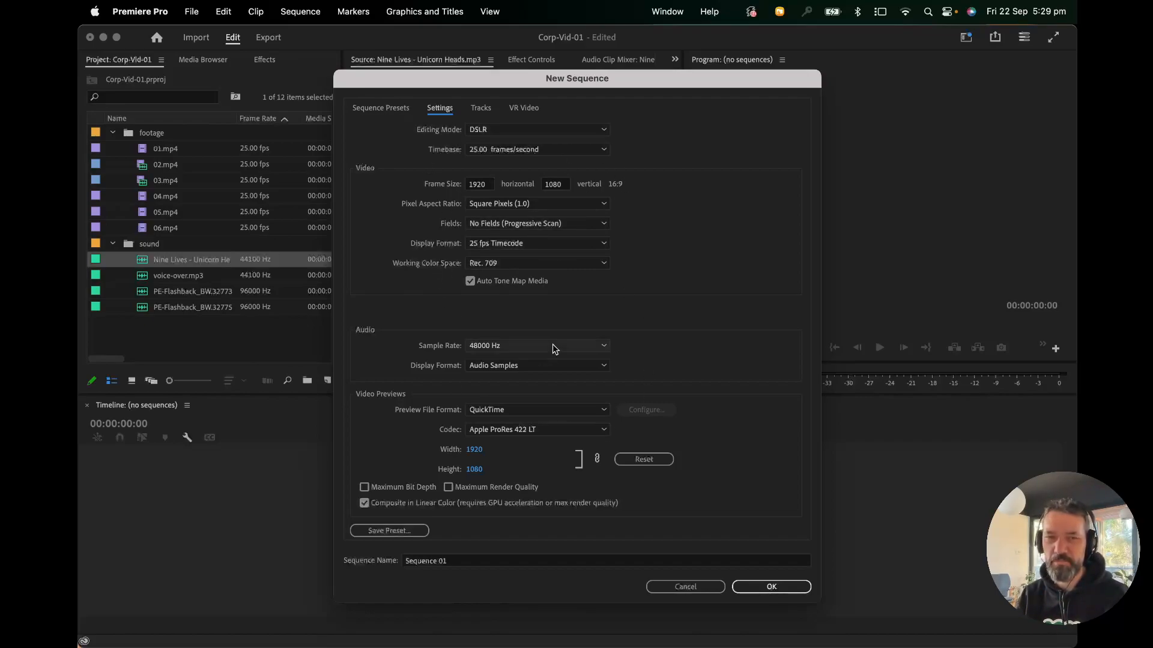
{"action": "left_click", "coordinate": [379, 108]}
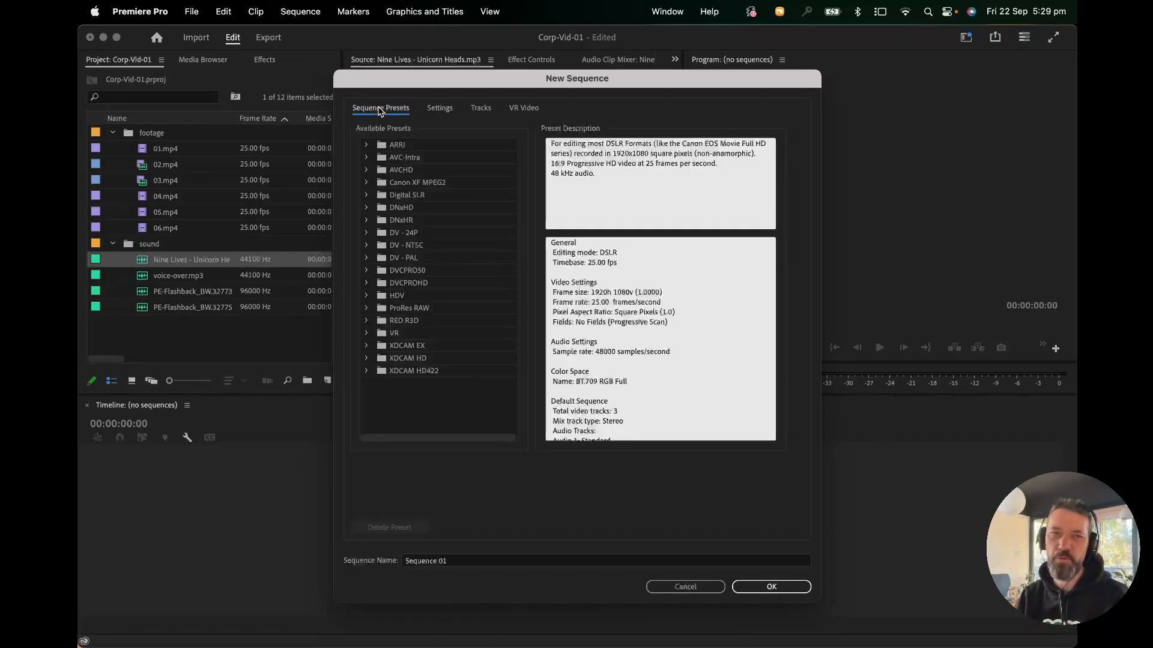
{"action": "left_click", "coordinate": [367, 196]}
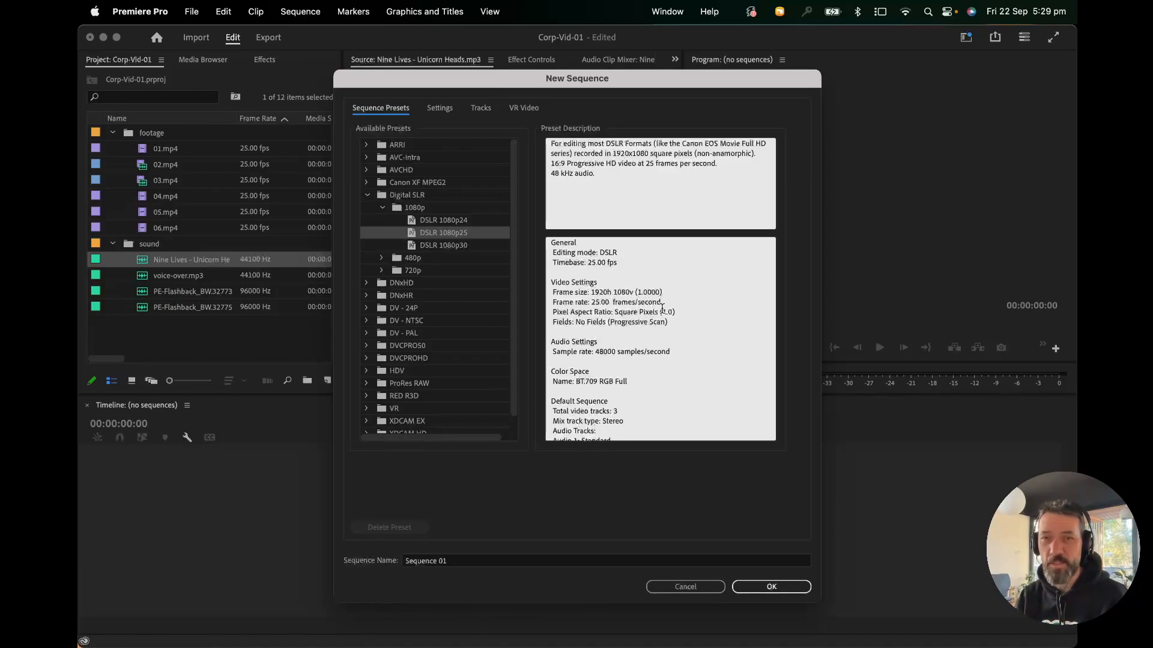
{"action": "left_click", "coordinate": [773, 587]}
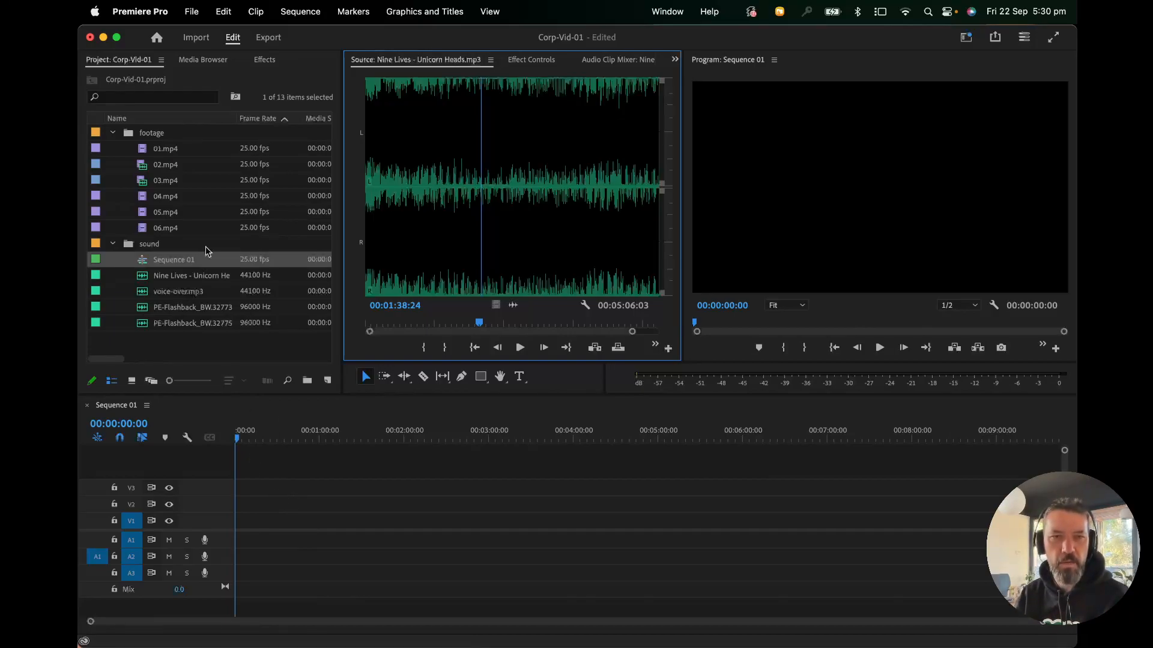
- Place 01.mp4 at the start of track V1, keep the existing sequence settings and return the playhead to the start
{"action": "left_click_drag", "start_coordinate": [142, 150], "coordinate": [238, 524]}
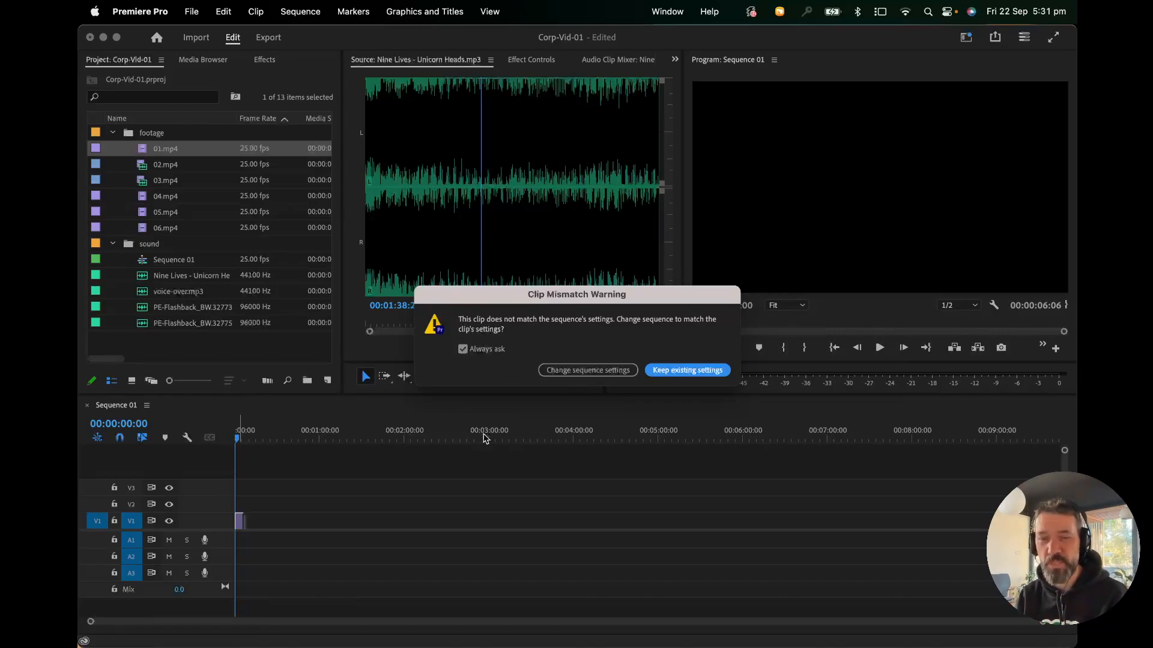
{"action": "left_click", "coordinate": [691, 371]}
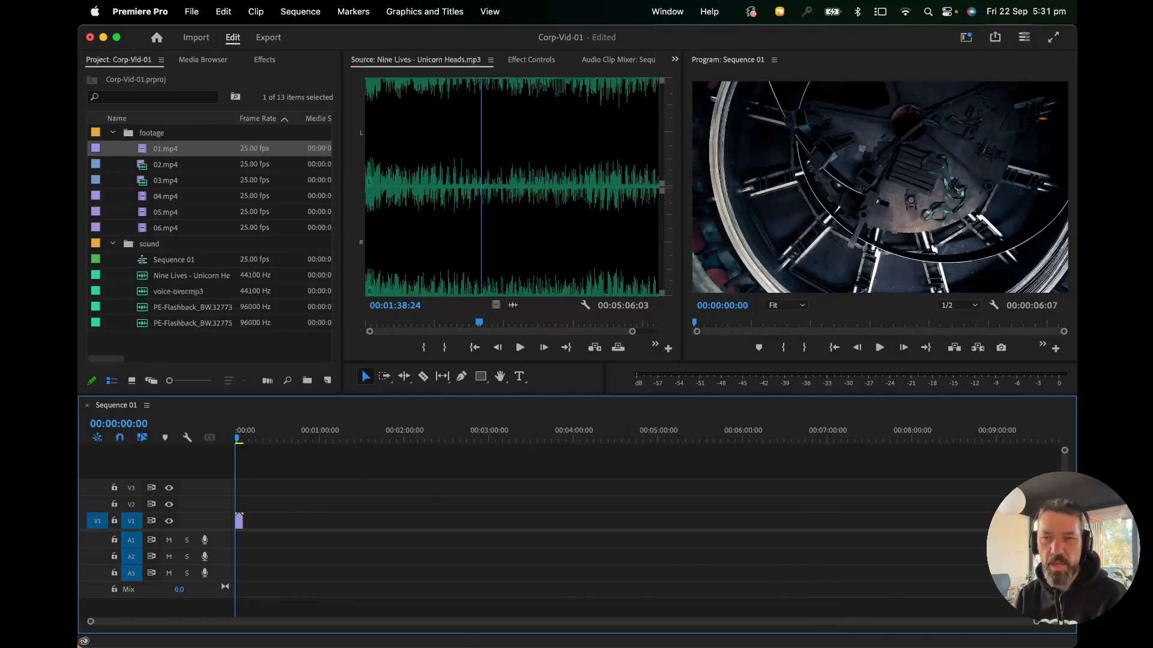
{"action": "left_click_drag", "start_coordinate": [1041, 624], "coordinate": [896, 621]}
{"action": "mouse_move", "coordinate": [207, 623]}
{"action": "left_mouse_down"}
{"action": "mouse_move", "coordinate": [239, 625]}
{"action": "mouse_move", "coordinate": [192, 624]}
{"action": "left_mouse_up"}
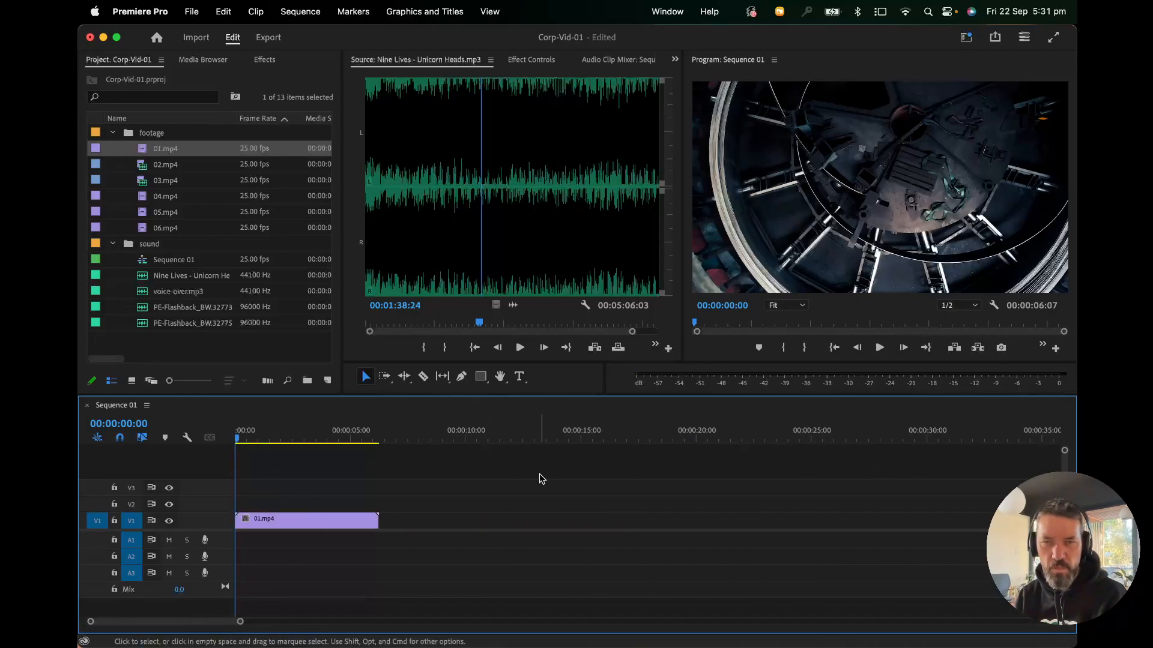
{"action": "left_click", "coordinate": [241, 440]}
{"action": "mouse_move", "coordinate": [241, 442]}
{"action": "left_mouse_down"}
{"action": "mouse_move", "coordinate": [683, 443]}
{"action": "mouse_move", "coordinate": [236, 445]}
{"action": "left_mouse_up"}
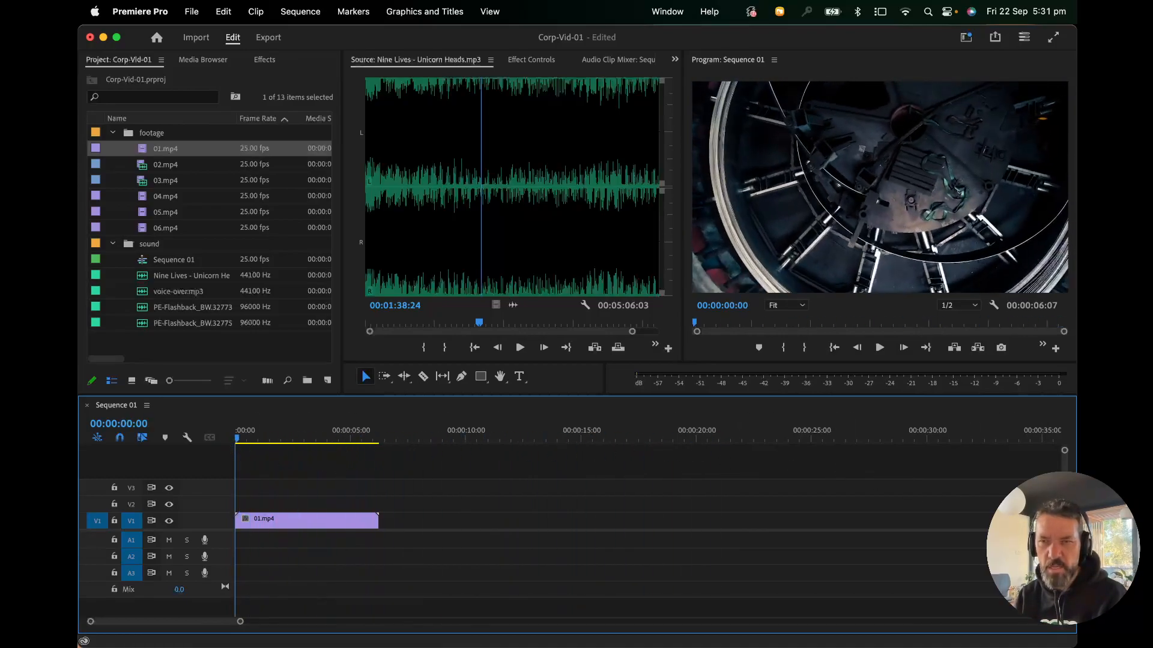
- Increase the height of the video tracks enough to show the clip thumbnail and select 01.mp4 on V1
{"action": "left_click_drag", "start_coordinate": [1064, 524], "coordinate": [1065, 508]}
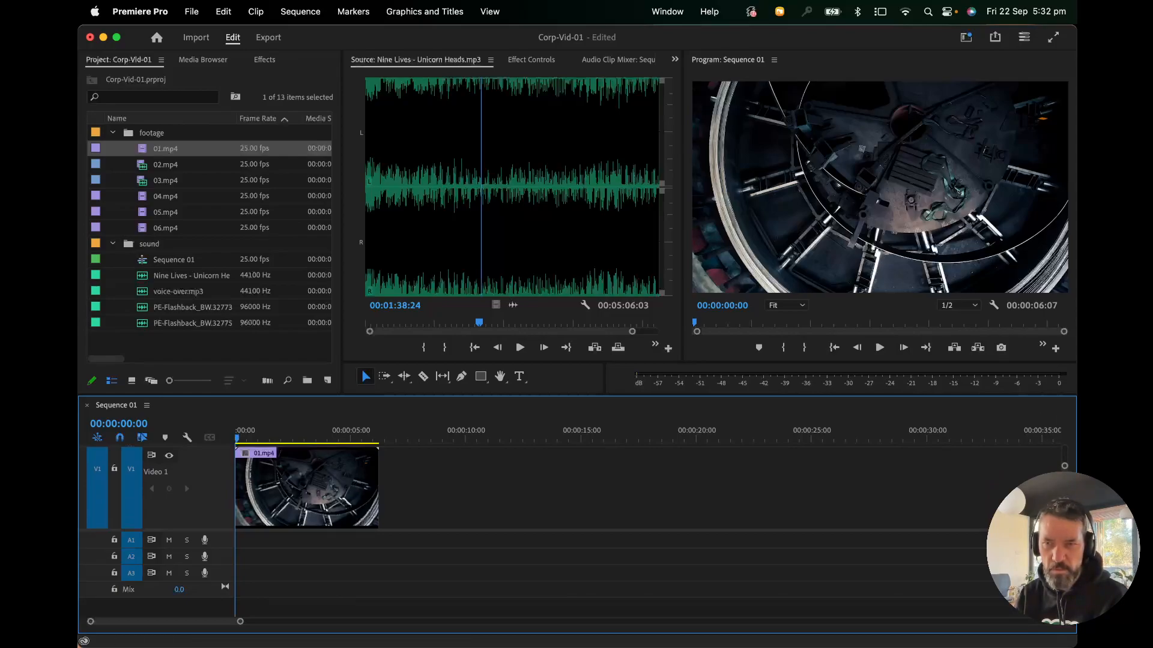
{"action": "left_click_drag", "start_coordinate": [1064, 467], "coordinate": [1064, 449]}
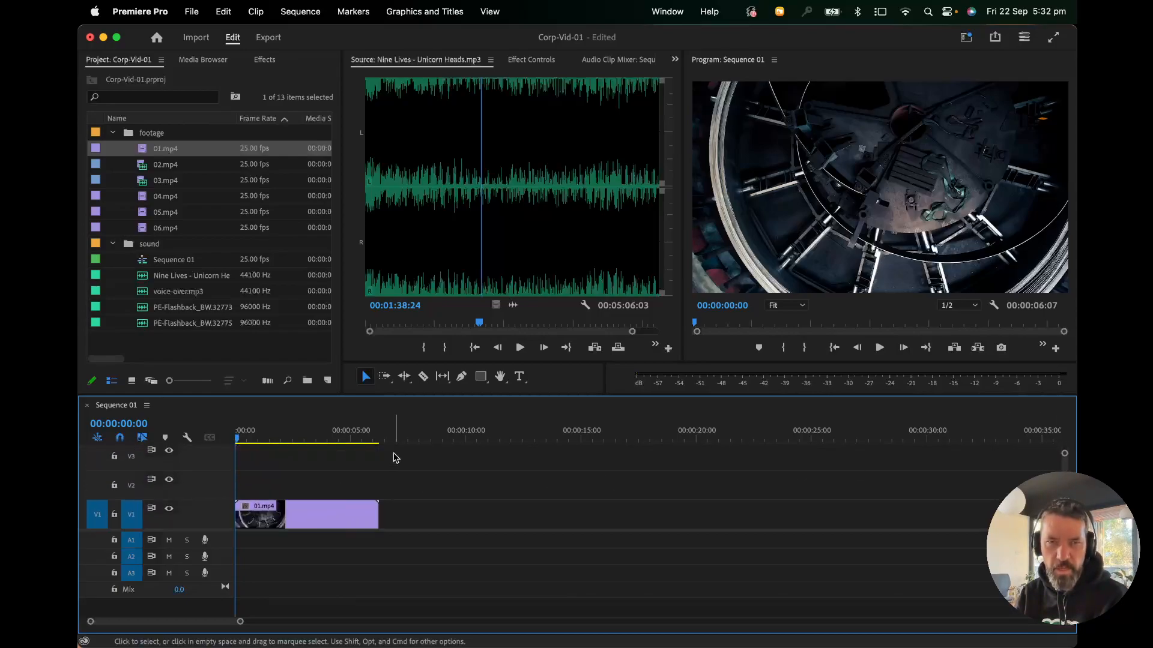
{"action": "left_click_drag", "start_coordinate": [272, 443], "coordinate": [219, 424]}
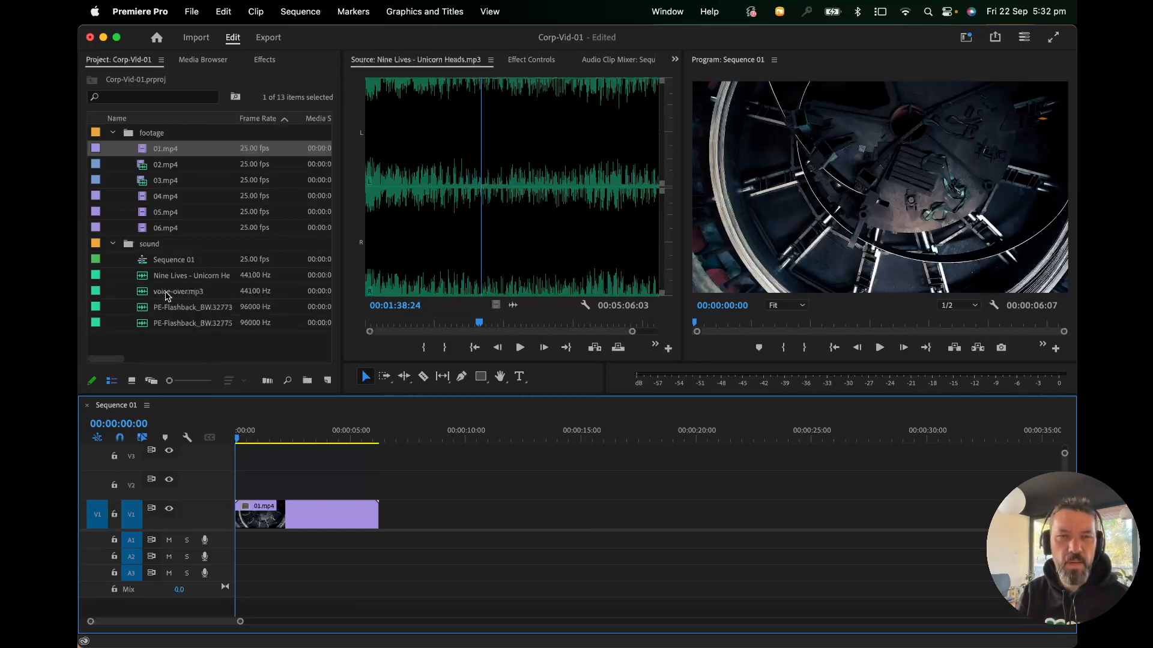
{"action": "mouse_move", "coordinate": [167, 296]}
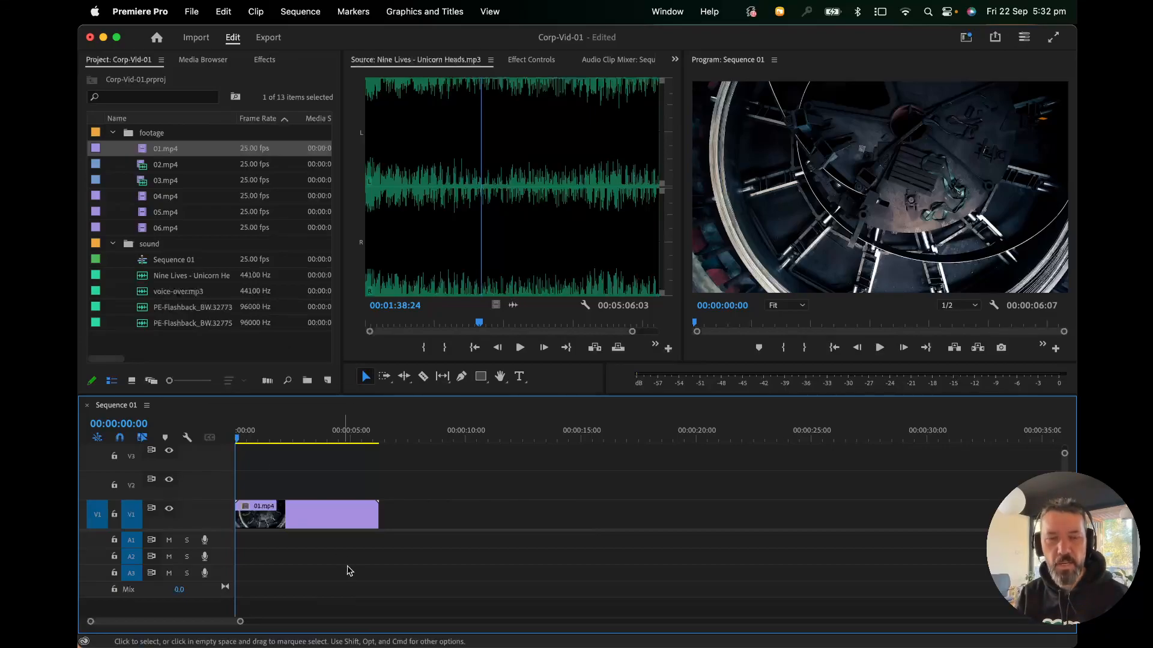
{"action": "left_click", "coordinate": [289, 526]}
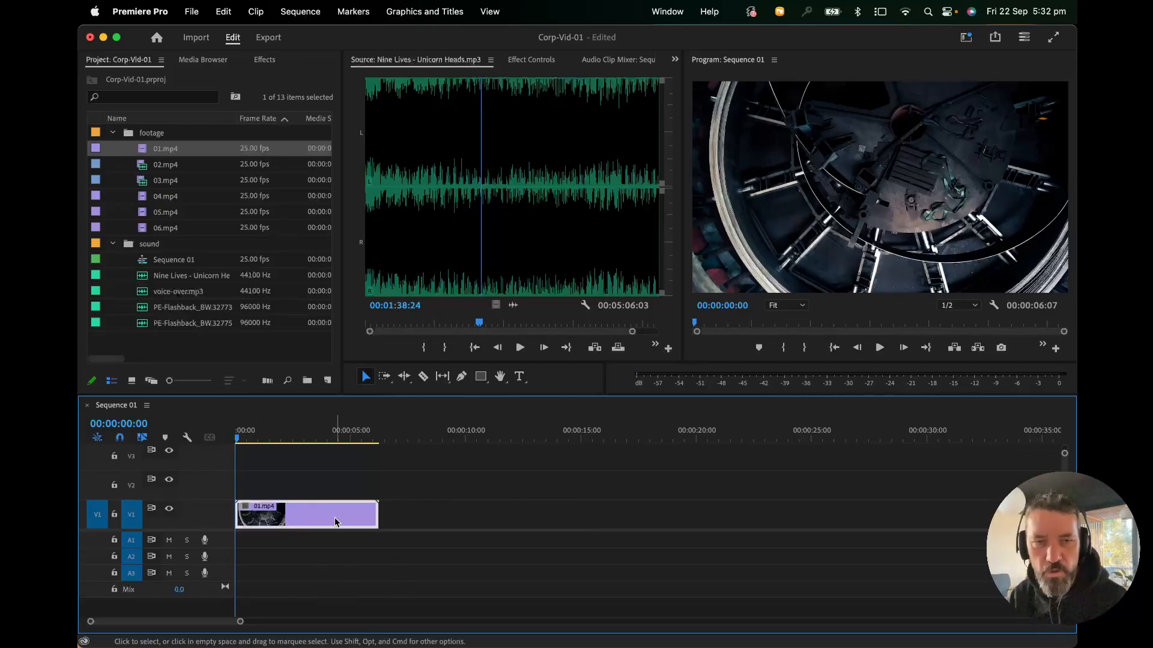
{"action": "mouse_move", "coordinate": [335, 522]}
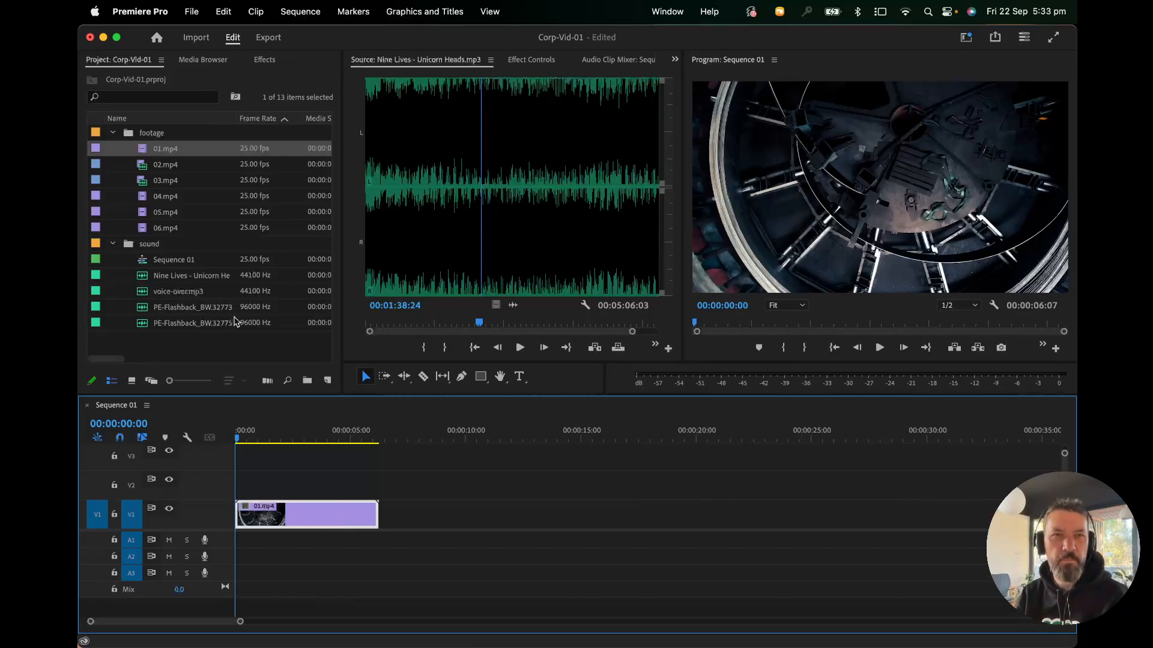
- Place voice-over.mp3 at the start of track A1 and fit its full length in the timeline view
{"action": "left_click", "coordinate": [164, 292]}
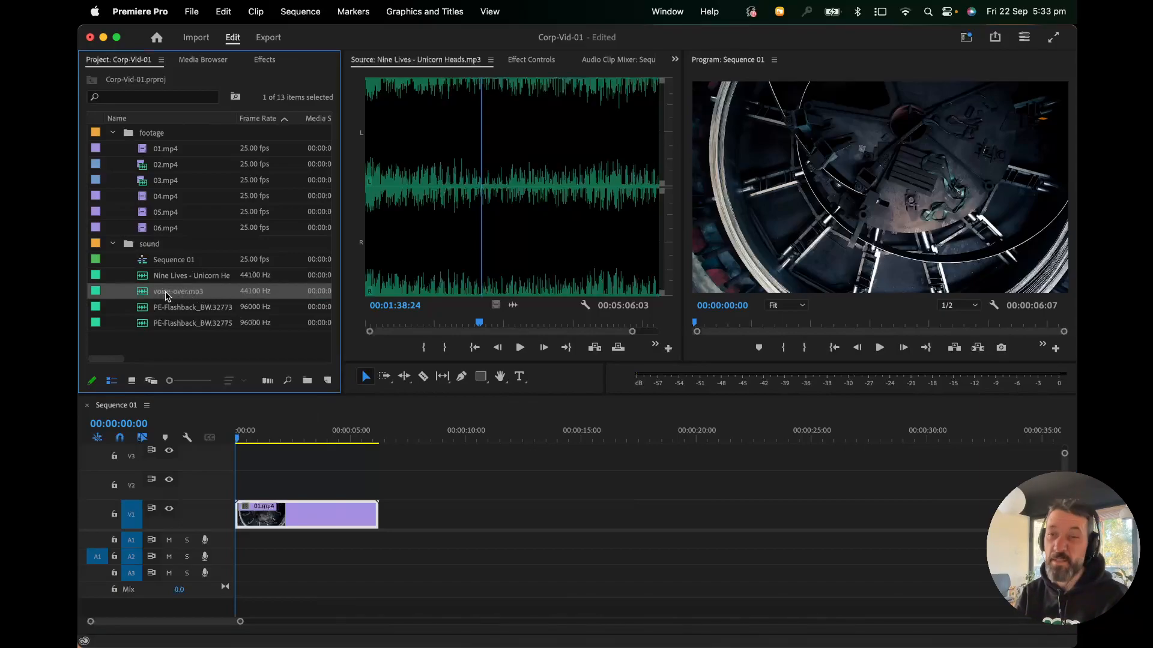
{"action": "left_click_drag", "start_coordinate": [167, 293], "coordinate": [227, 545]}
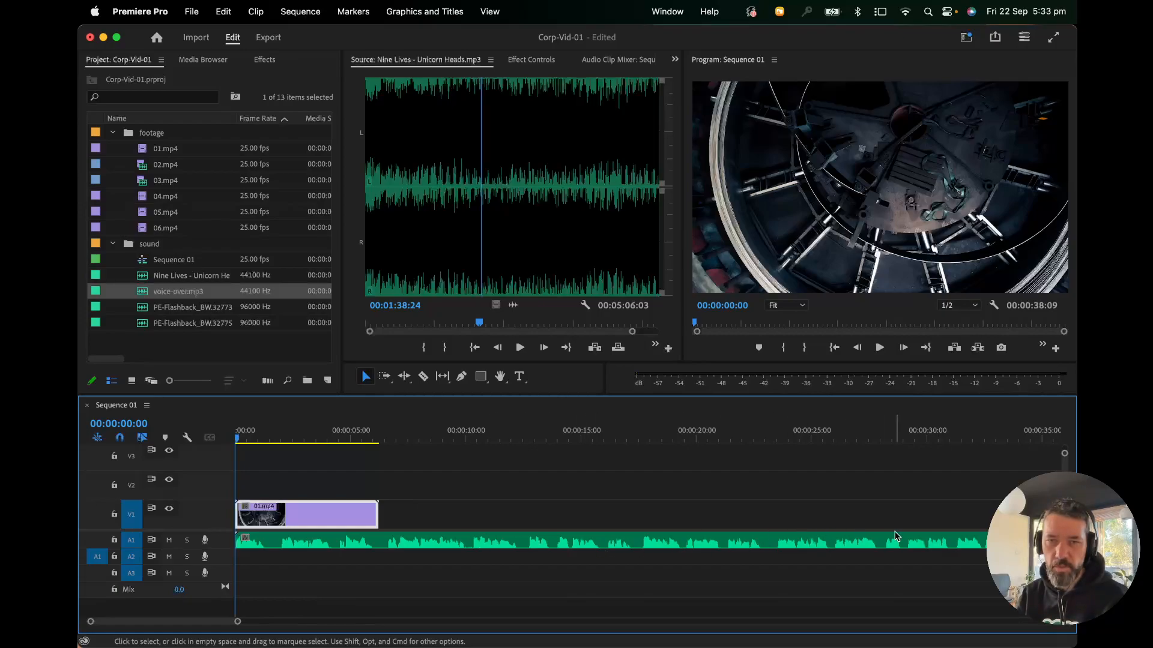
{"action": "left_click_drag", "start_coordinate": [237, 624], "coordinate": [272, 623]}
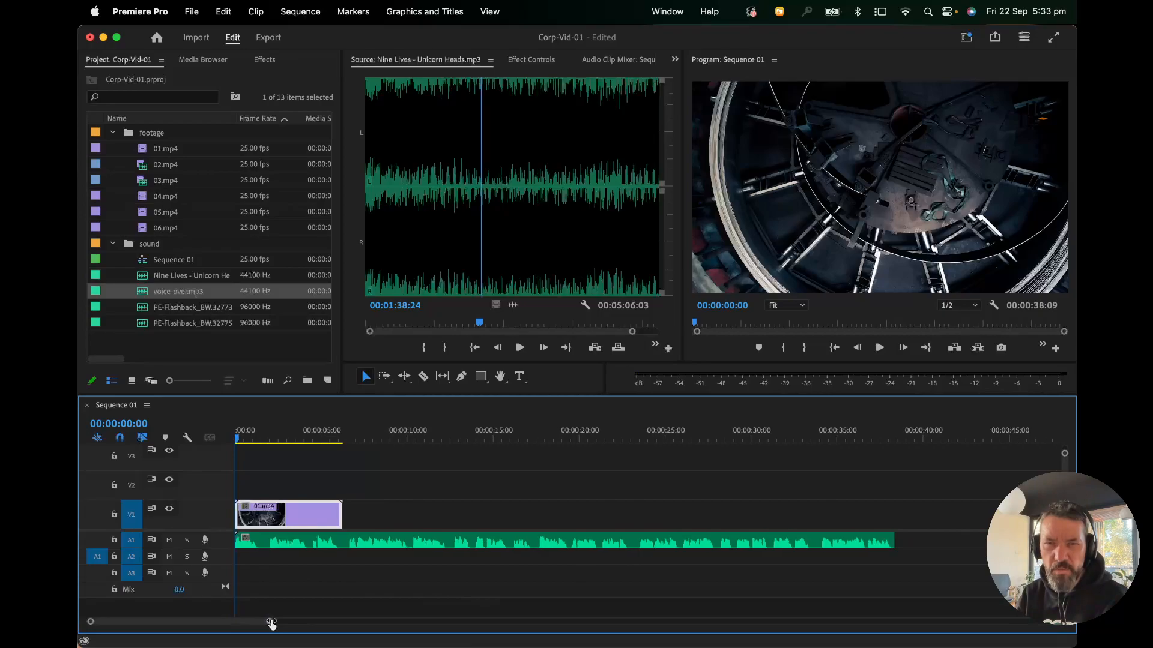
- Scrub the start of the sequence and play it from 00:00:00:00 to check the footage with the voice-over
{"action": "left_click", "coordinate": [243, 440]}
{"action": "left_click_drag", "start_coordinate": [244, 441], "coordinate": [266, 441]}
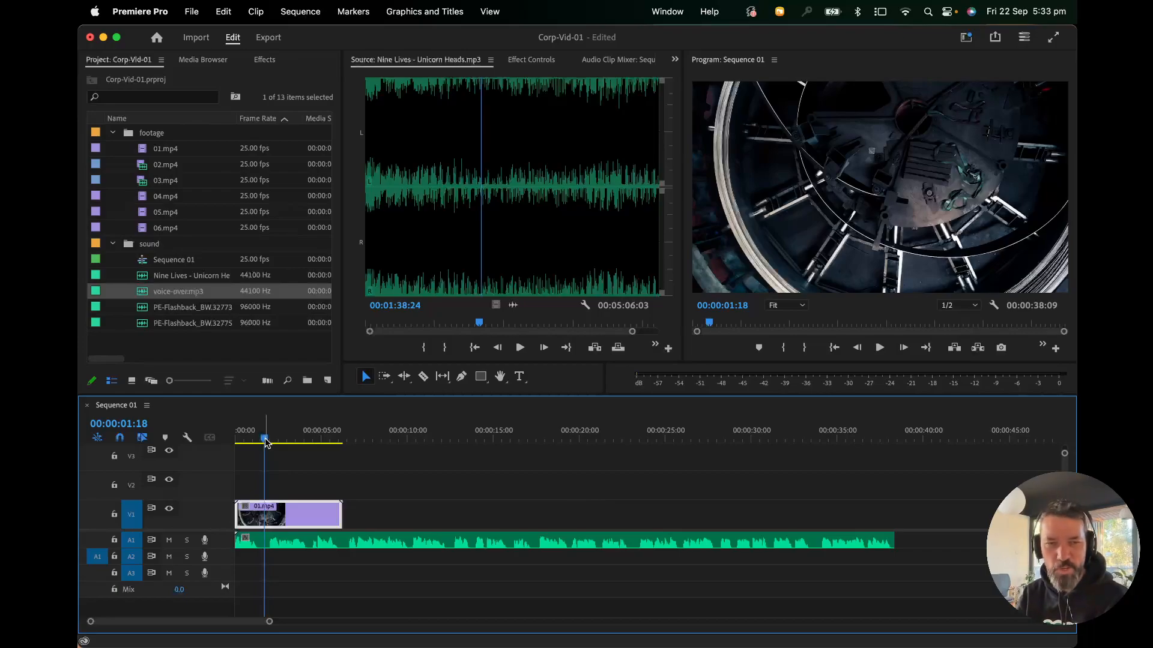
{"action": "left_click_drag", "start_coordinate": [266, 441], "coordinate": [227, 442]}
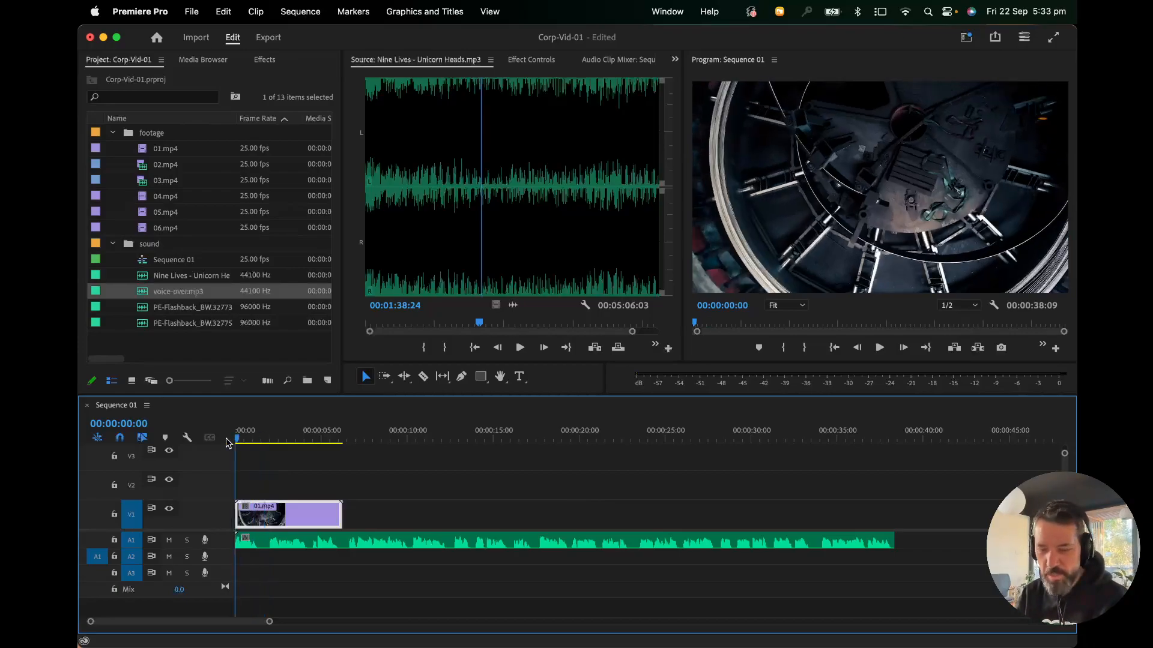
{"action": "key", "text": "space"}
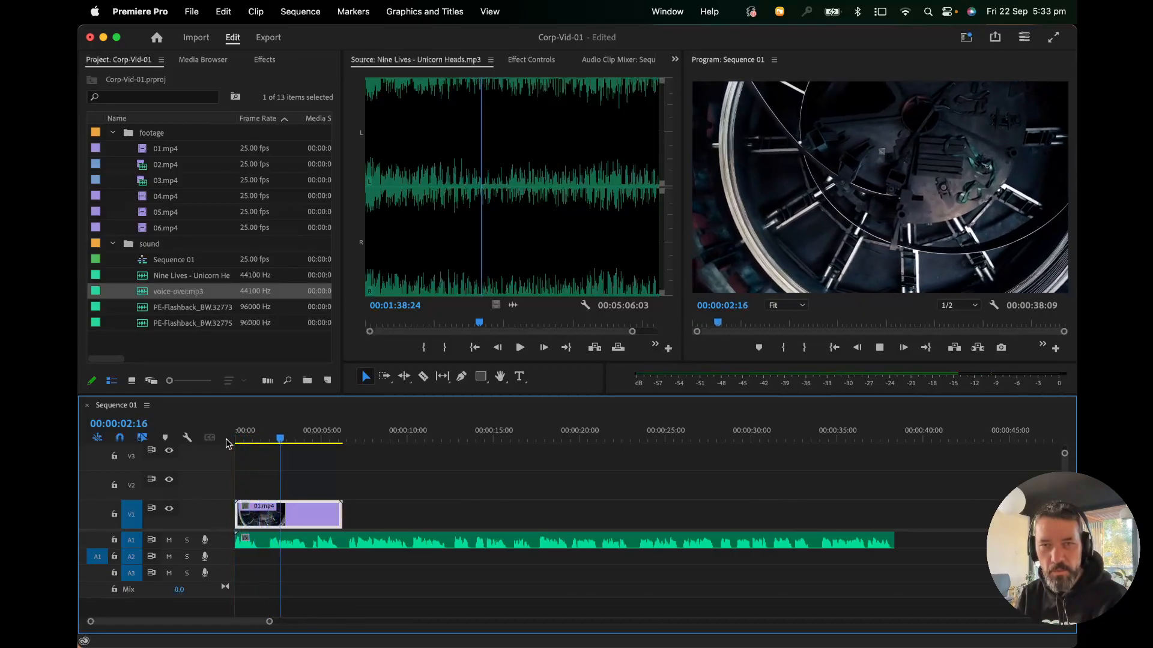
{"action": "key", "text": "space"}
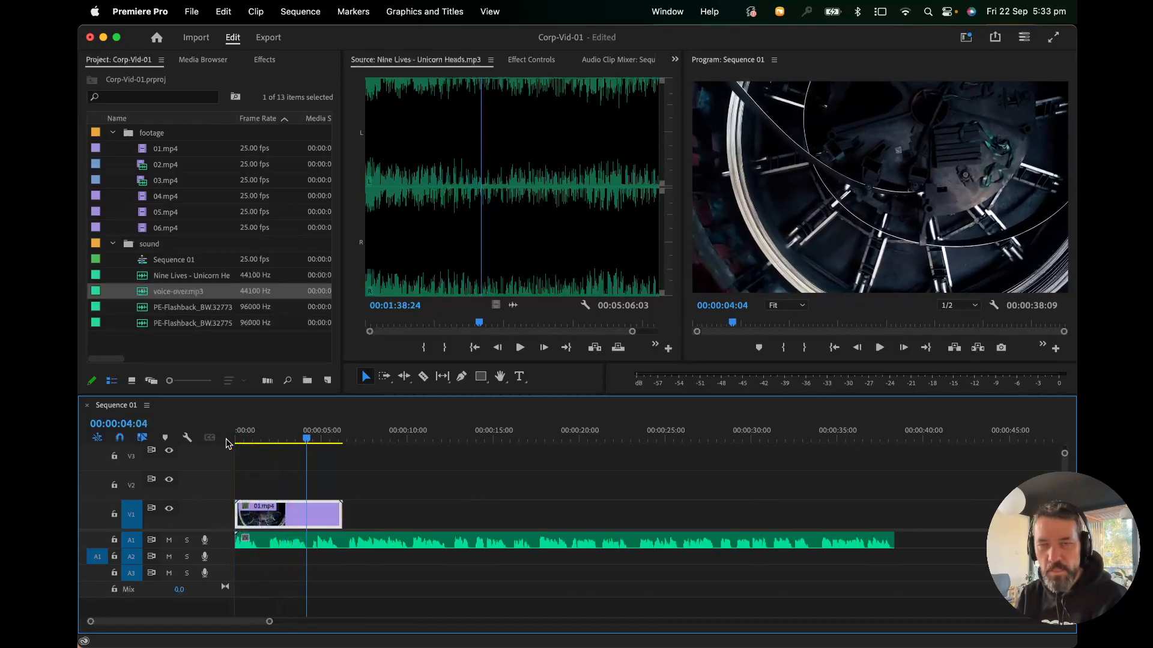